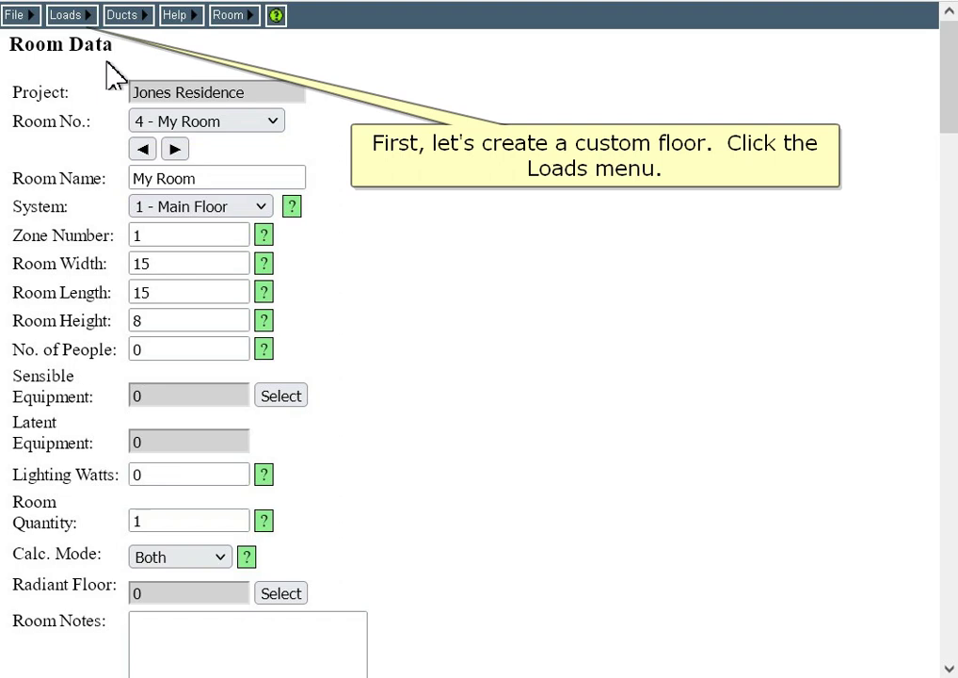
Step: Open the Favorites, Recent, Custom Materials page with List Type Custom and Material Type Floors
left_click(66, 14)
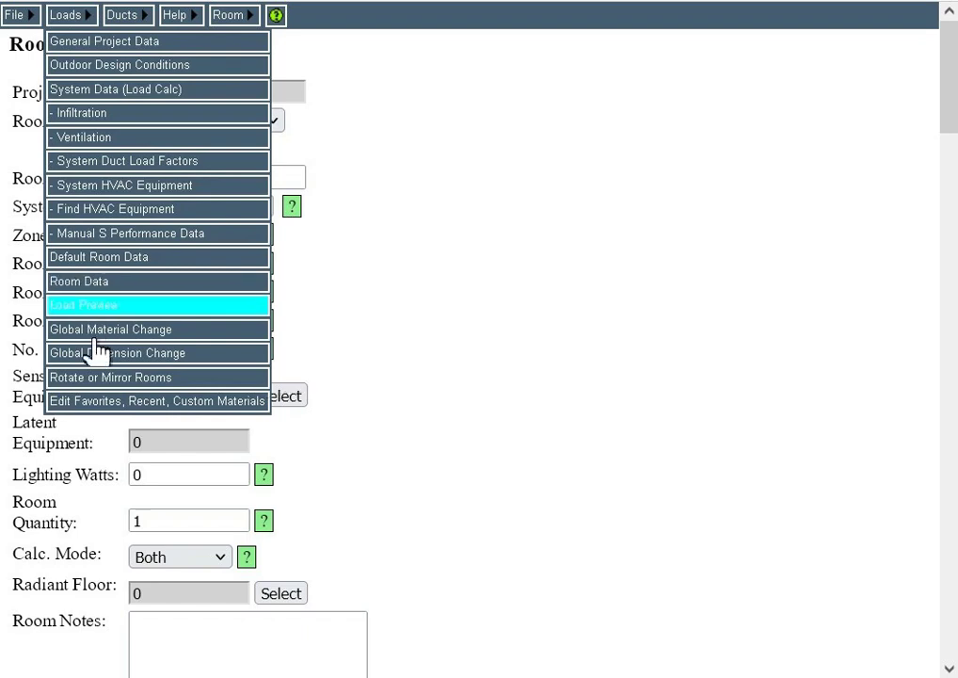
left_click(126, 403)
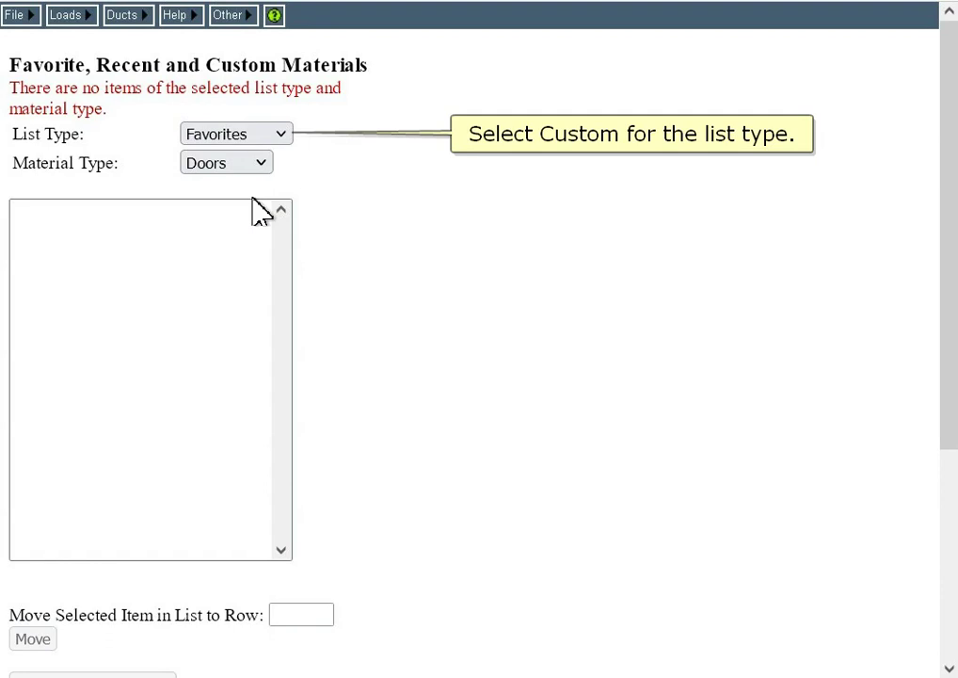
left_click(247, 133)
left_click(250, 222)
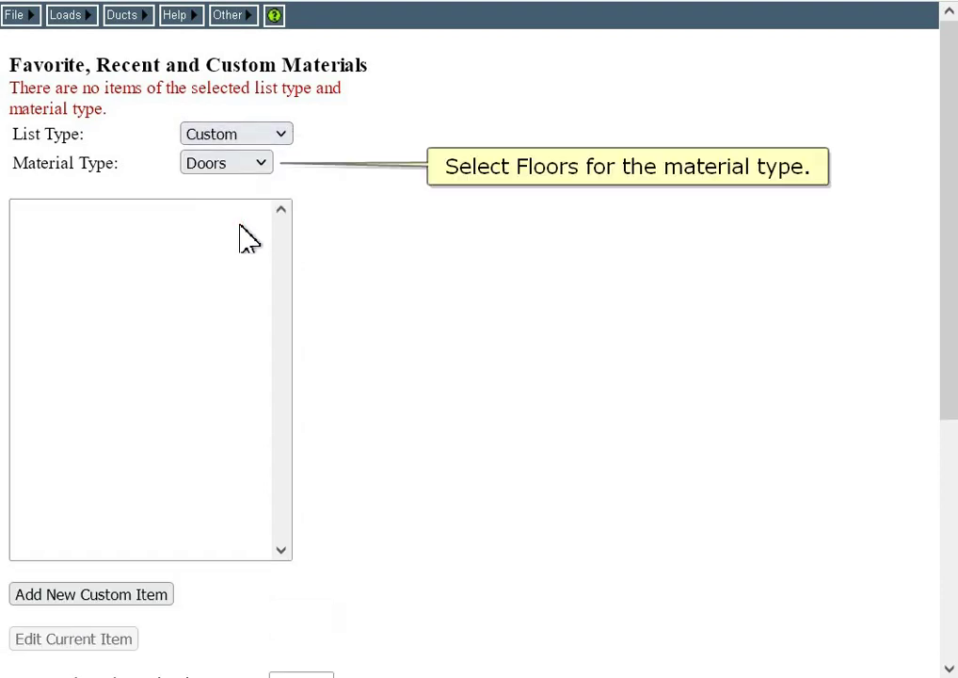
left_click(240, 163)
left_click(237, 195)
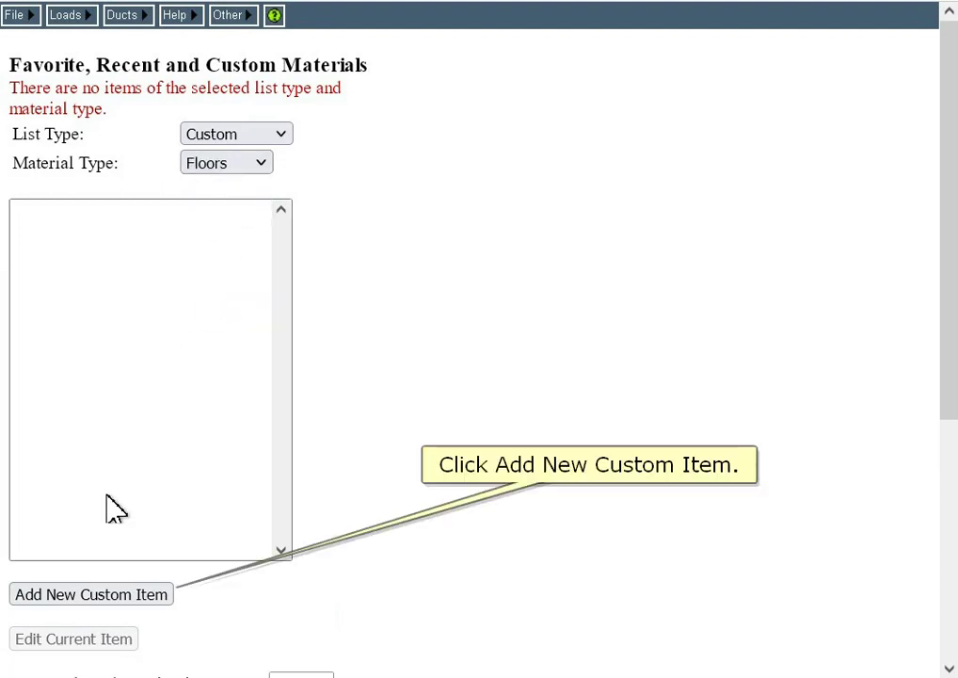
Step: Add a new custom floor of type 19 (Over Encl. Crawl/Basement) with construction code MyFloor
left_click(92, 594)
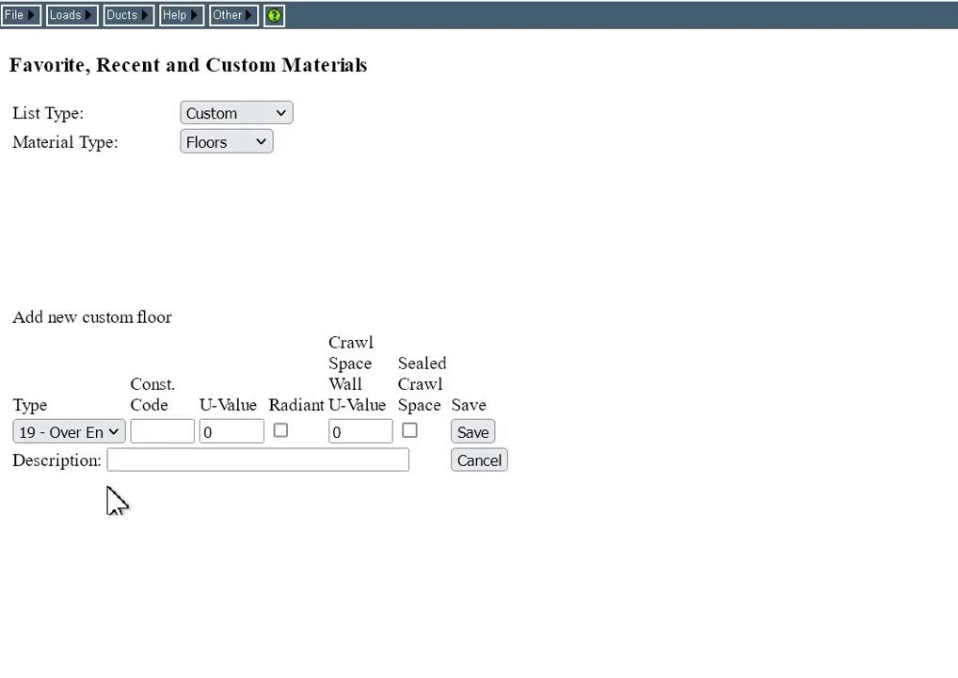
left_click(123, 432)
left_click(120, 458)
left_click(159, 432)
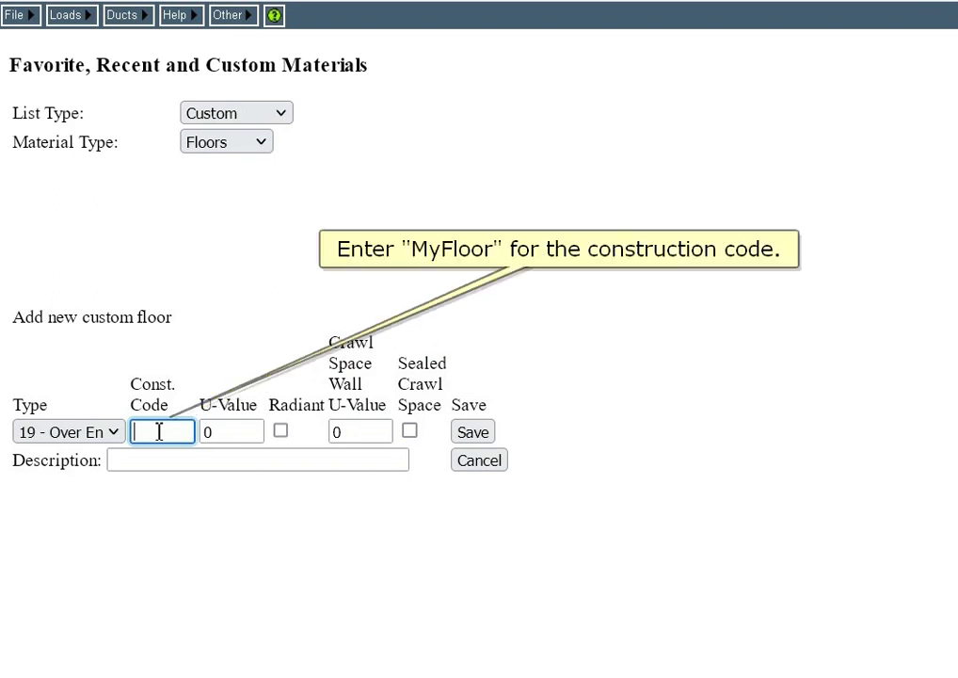
type("MyFloor")
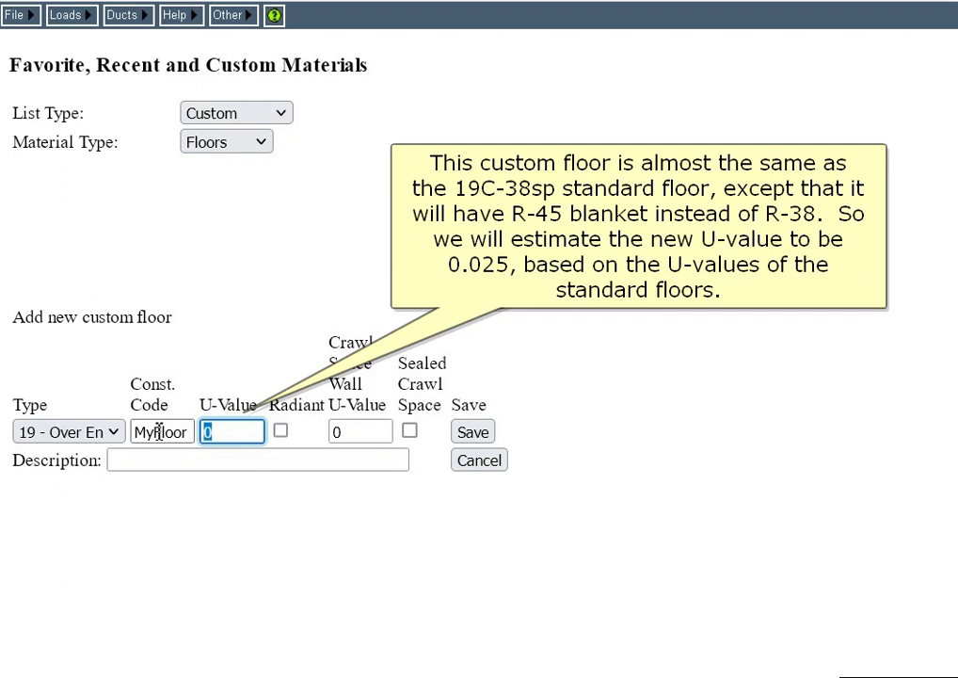
Step: Save MyFloor with U-value 0.025, sealed crawl space, wall U-value 0.104 and 'sealed crawl space, passive, R-45 blanket' description
type("0.025")
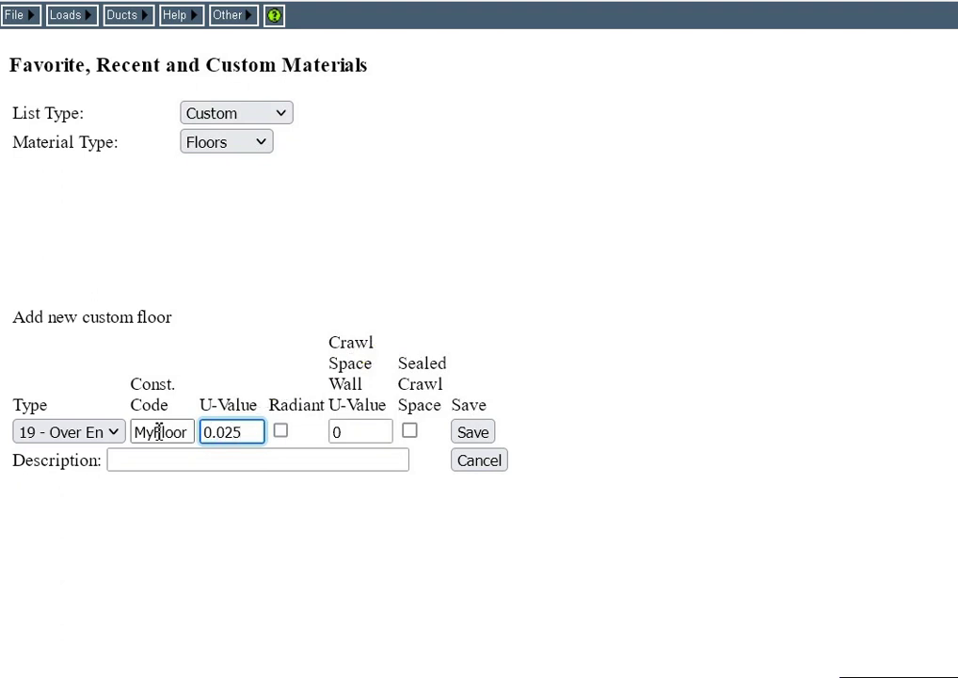
key("Tab")
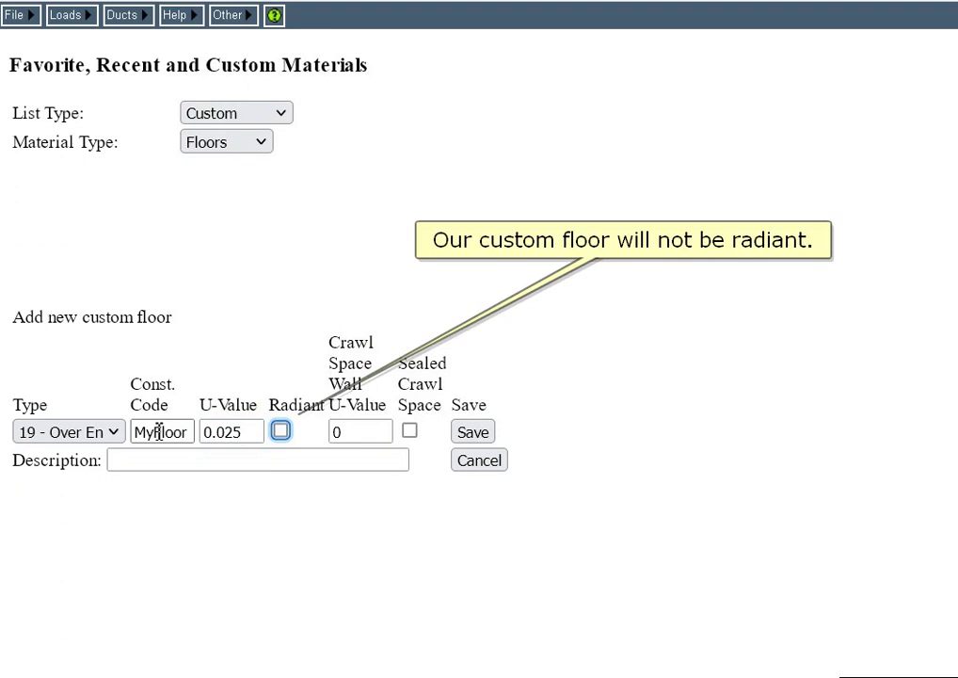
key("Tab")
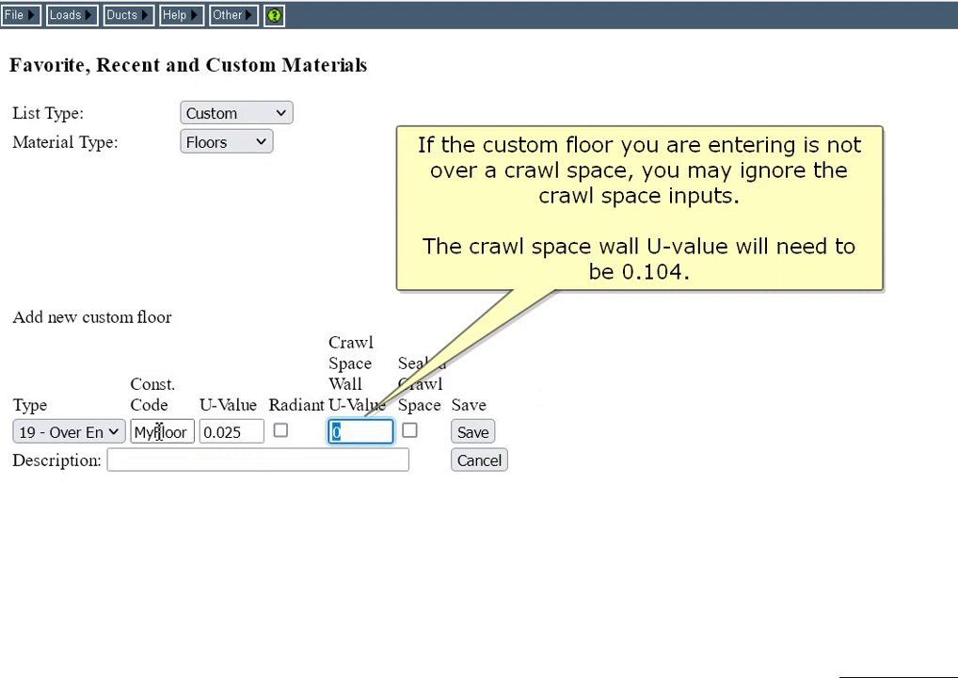
type("0.104")
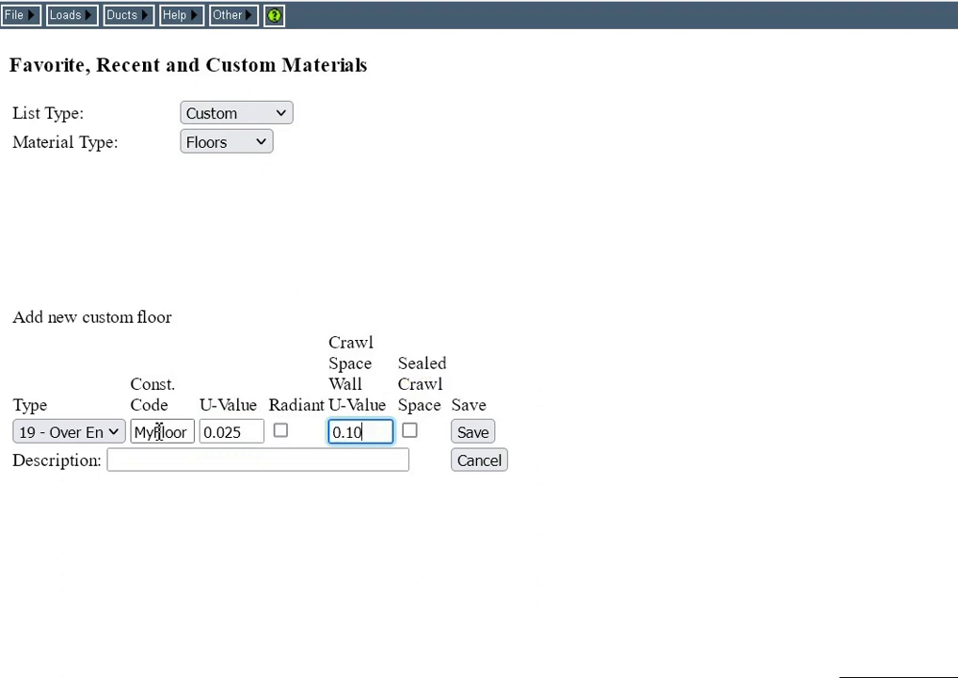
left_click(408, 431)
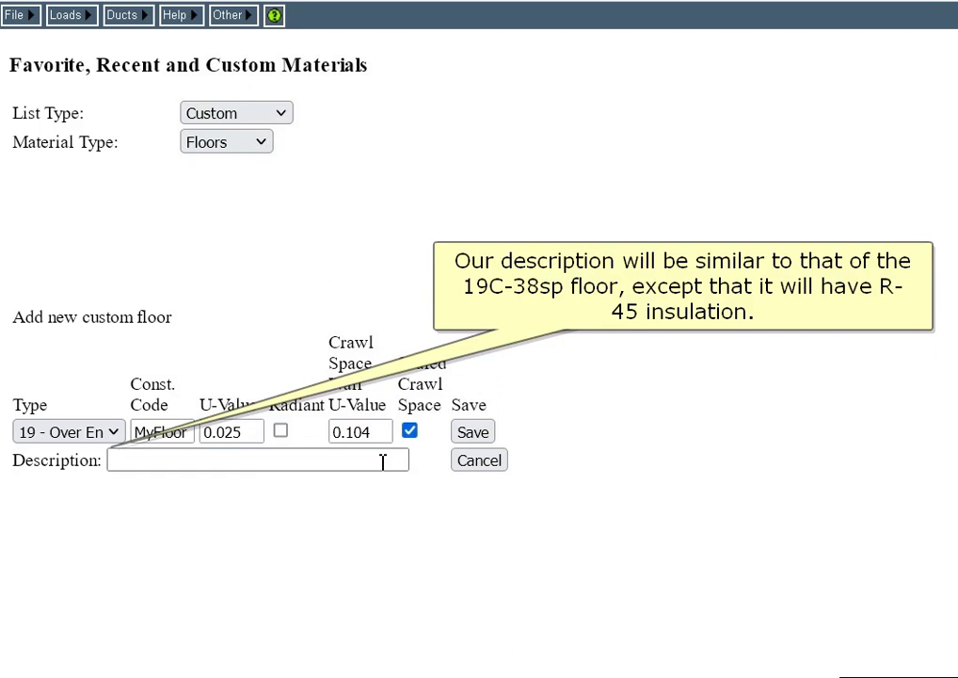
left_click(383, 461)
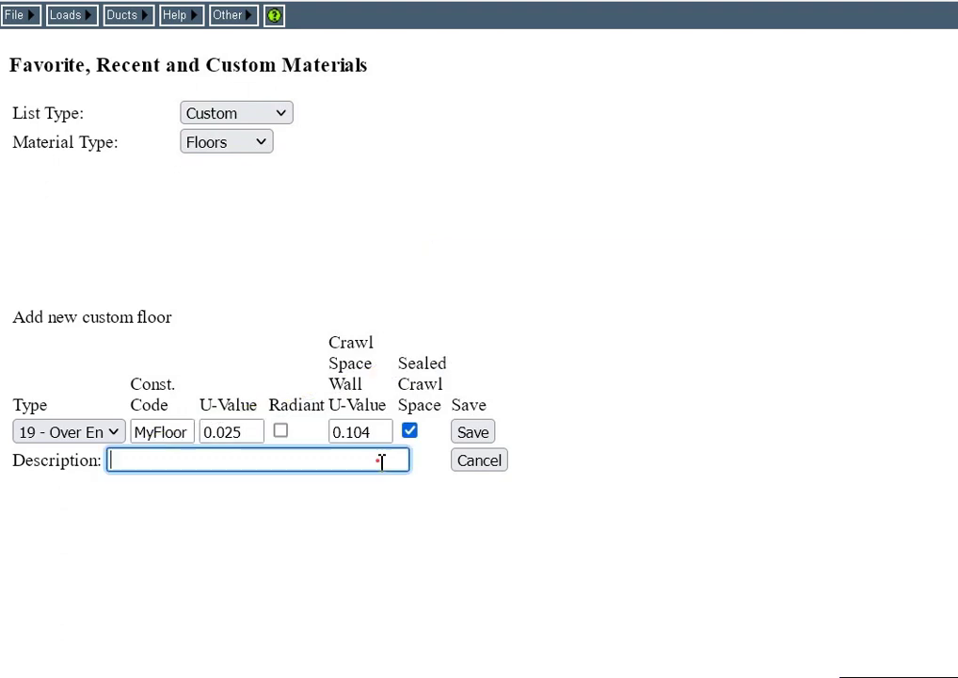
type("sealed crawl space, passive, R-45 blanket")
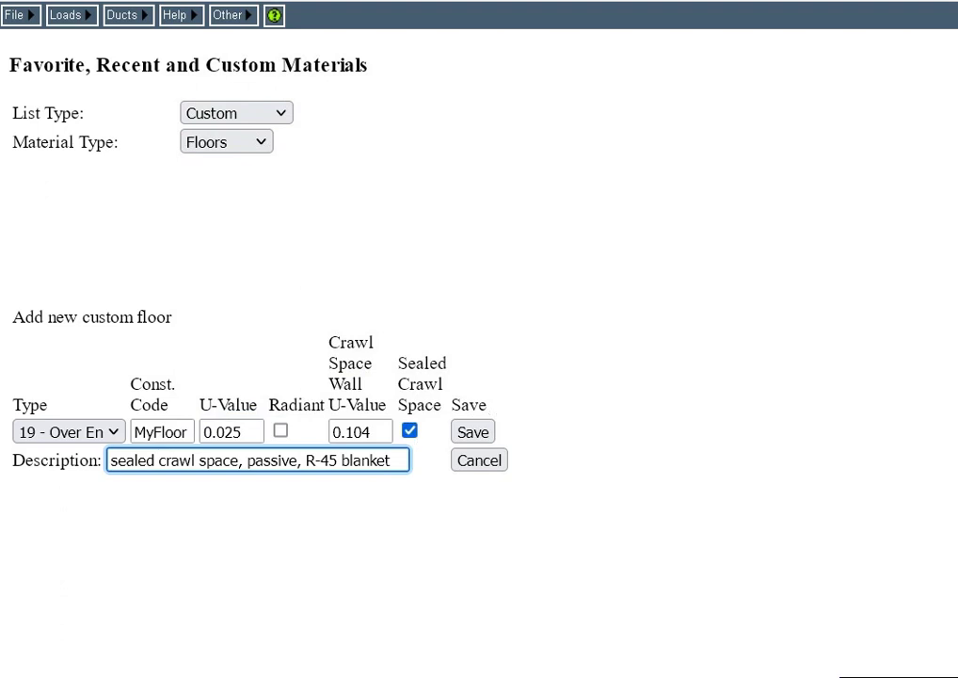
left_click(474, 431)
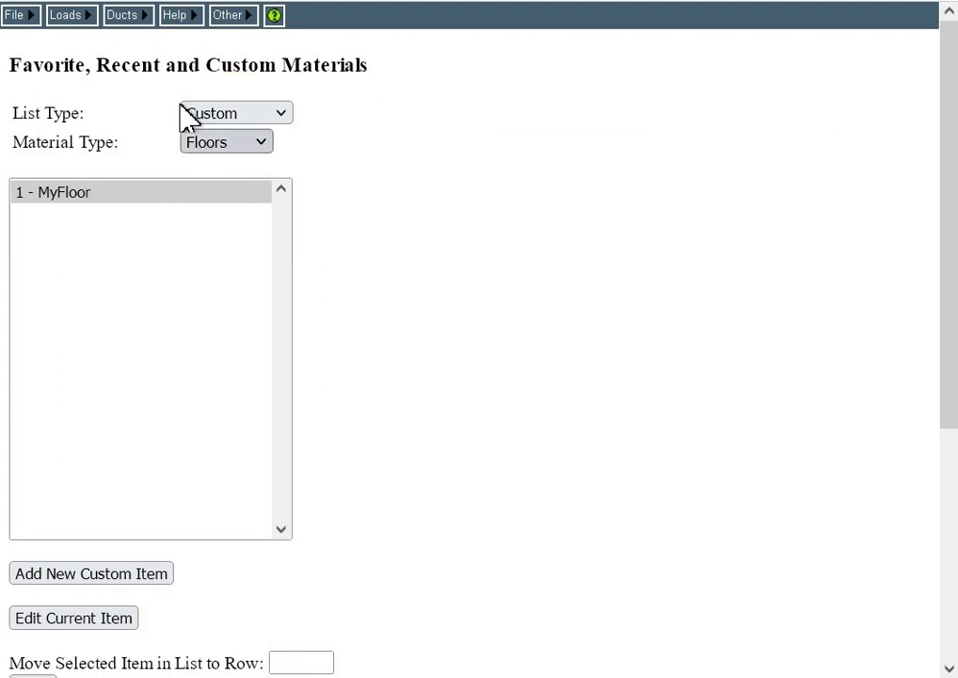
Step: Go to the Room Data page and bring its floors, roofs and walls tables into view
left_click(66, 15)
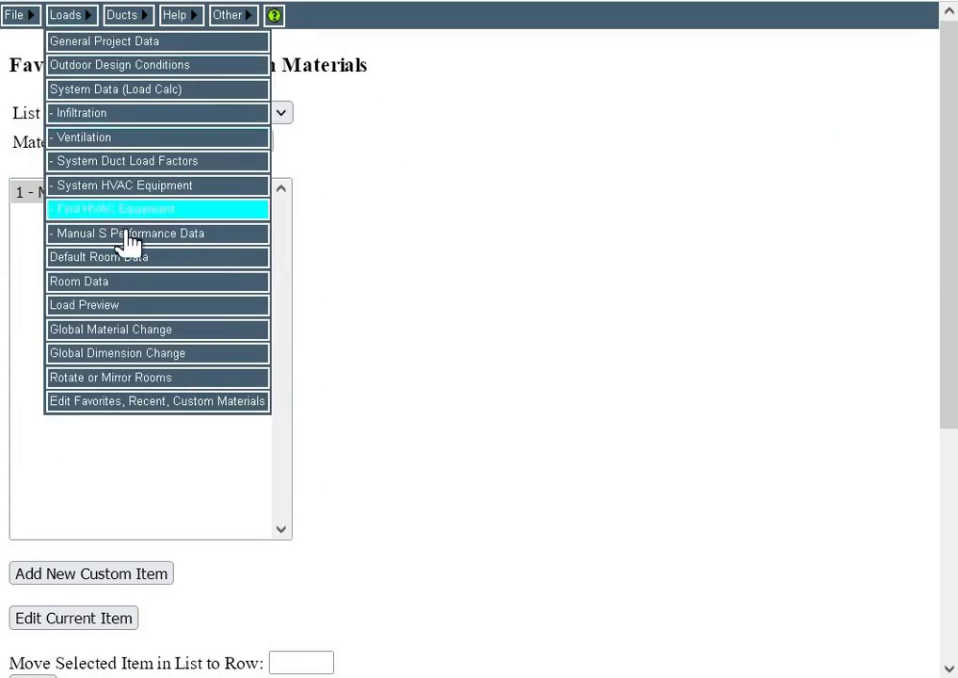
left_click(135, 281)
scroll(456, 336, "down", 6)
scroll(455, 336, "up", 1)
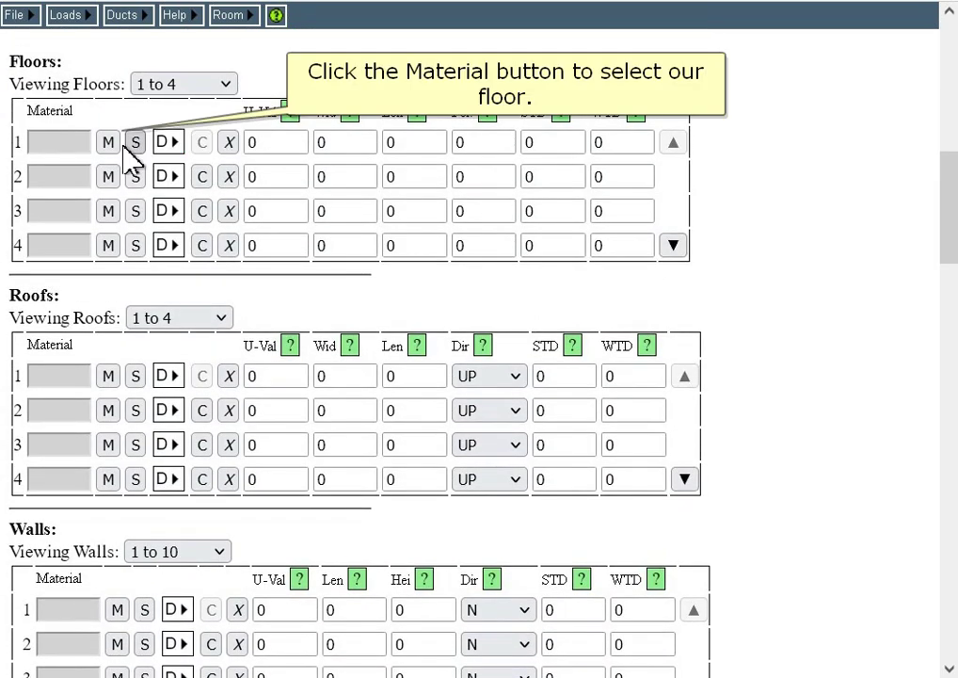
Step: Set the room's first floor material to the custom MyFloor (U-value 0.025)
left_click(108, 142)
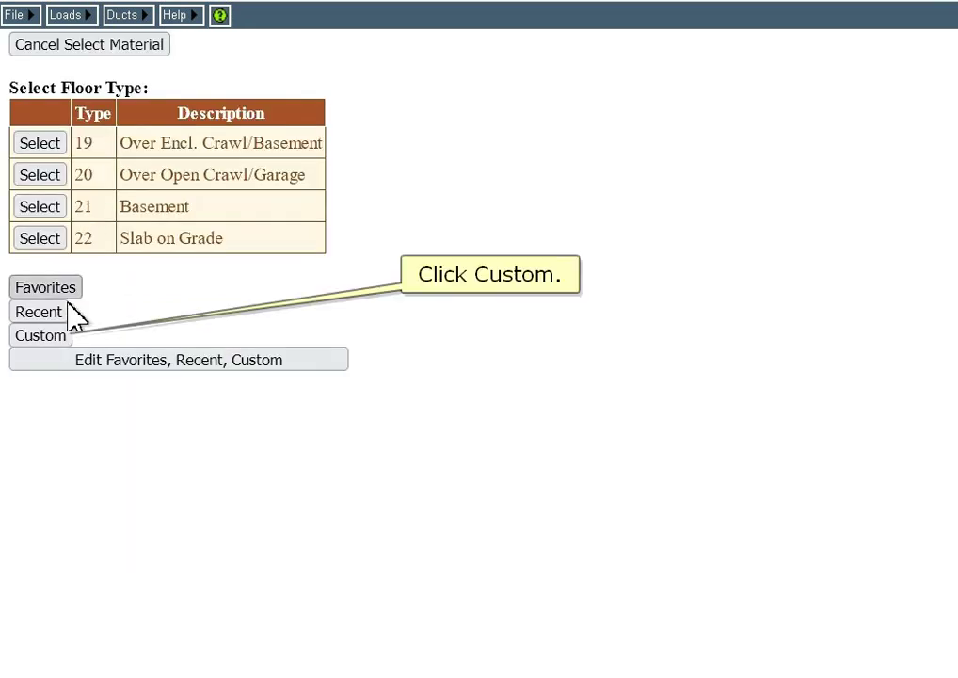
left_click(52, 337)
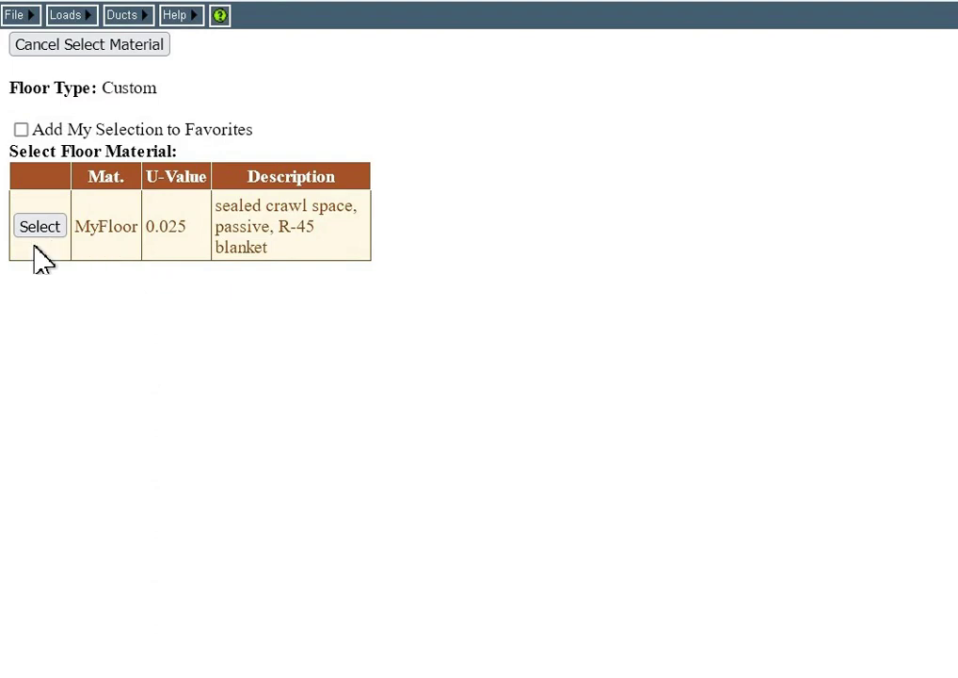
left_click(38, 226)
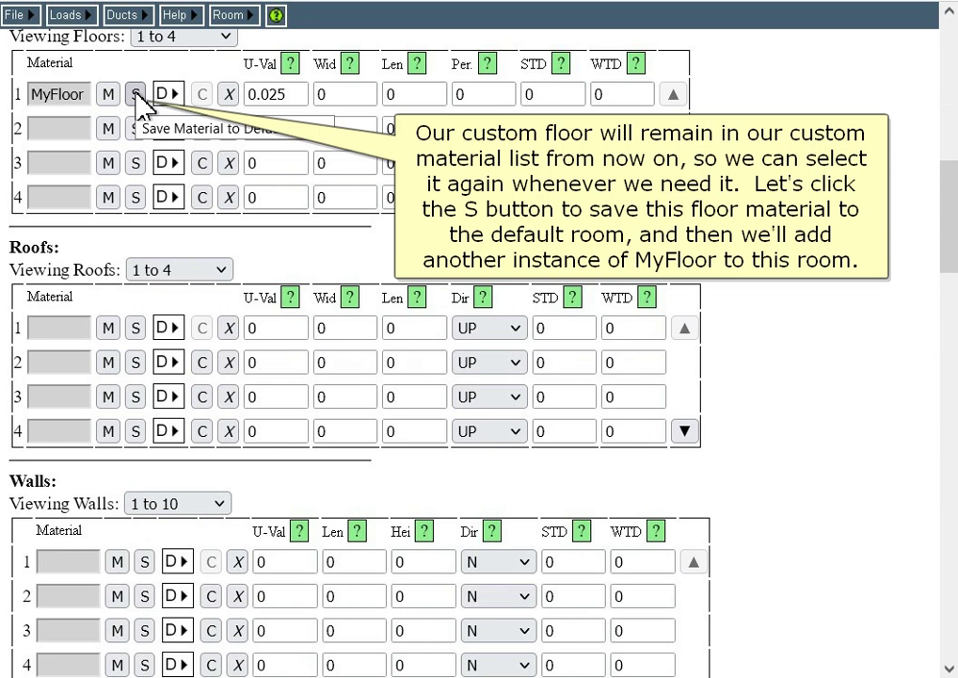
Step: Save the first floor's material to the default room and set floor row 2 to MyFloor too
left_click(137, 95)
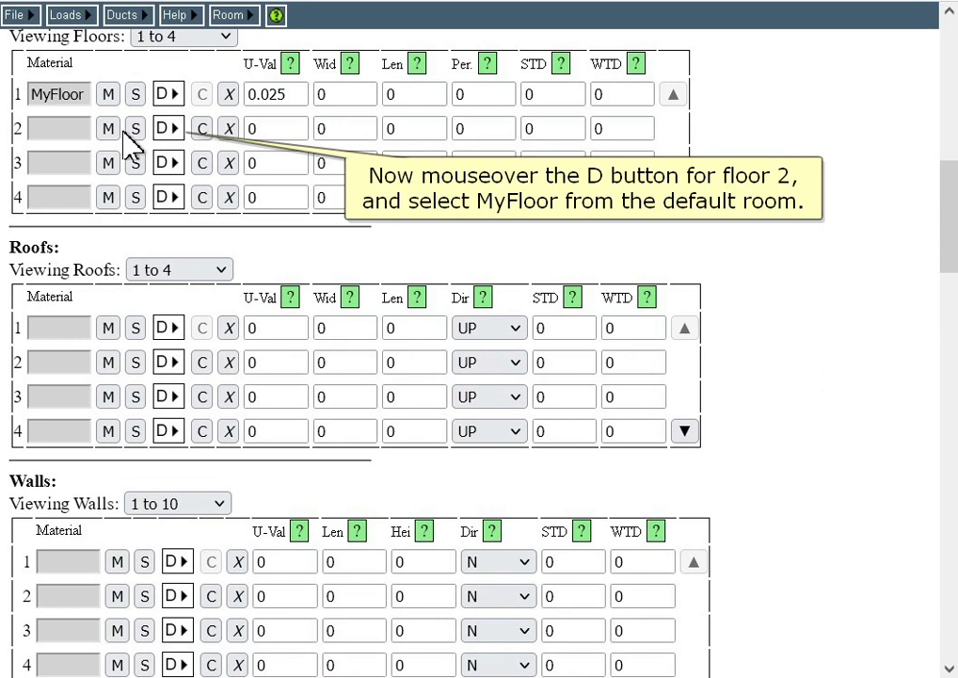
mouse_move(173, 129)
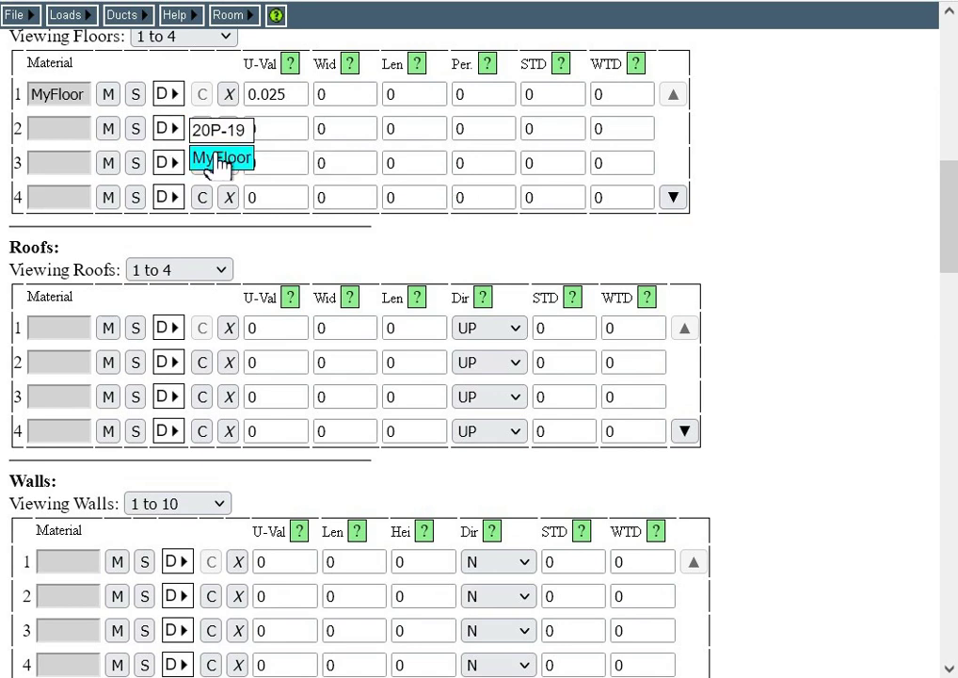
left_click(214, 160)
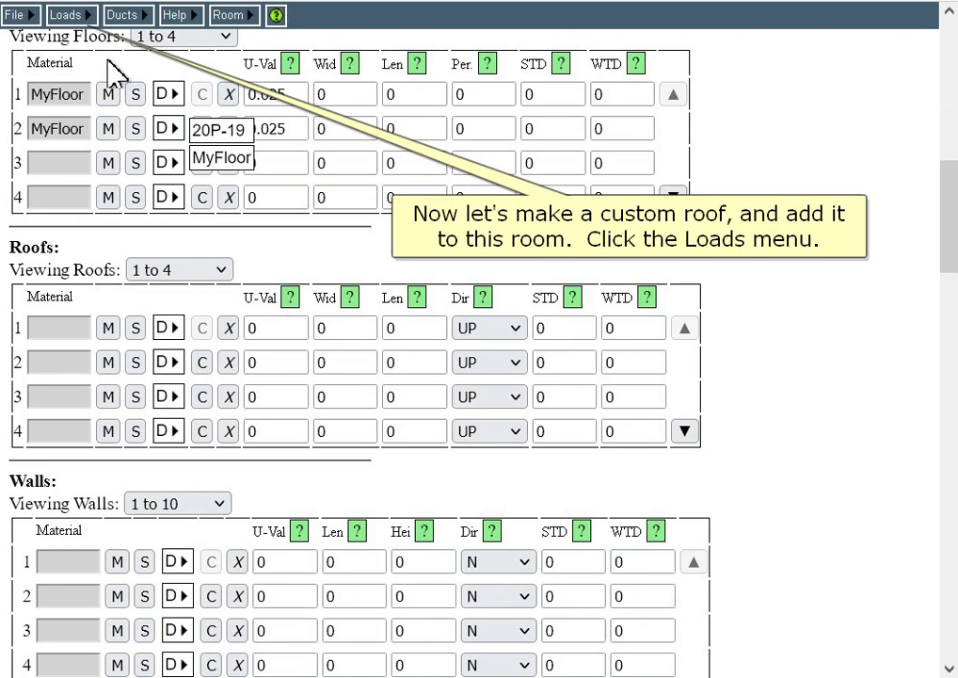
left_click(68, 15)
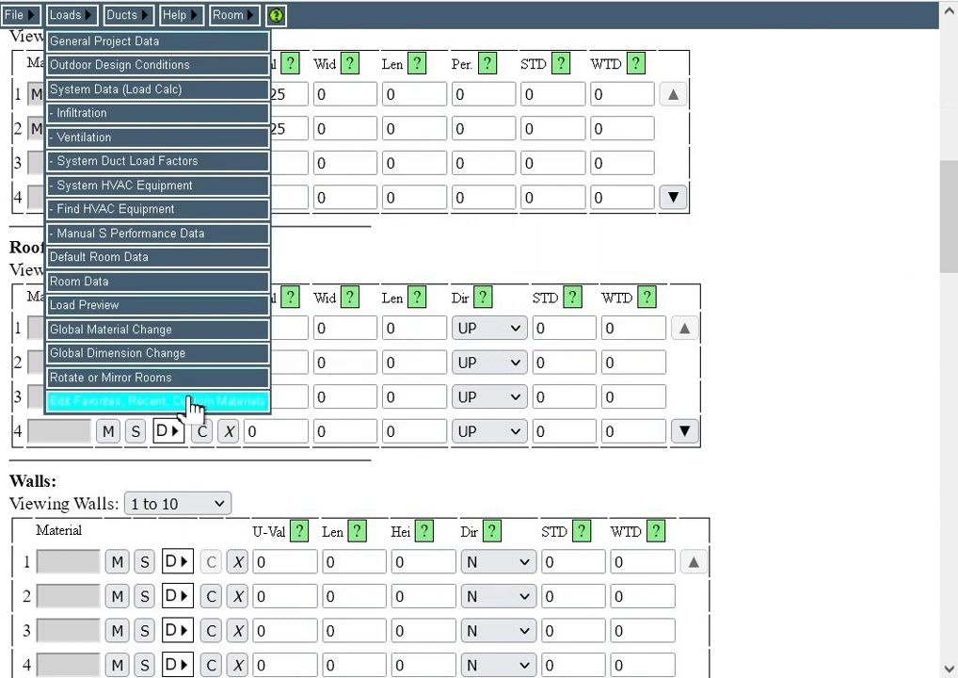
Step: Switch the custom materials list to Roofs and add a new type 16 roof (Under Attic, Insulated Attic Floor)
left_click(226, 401)
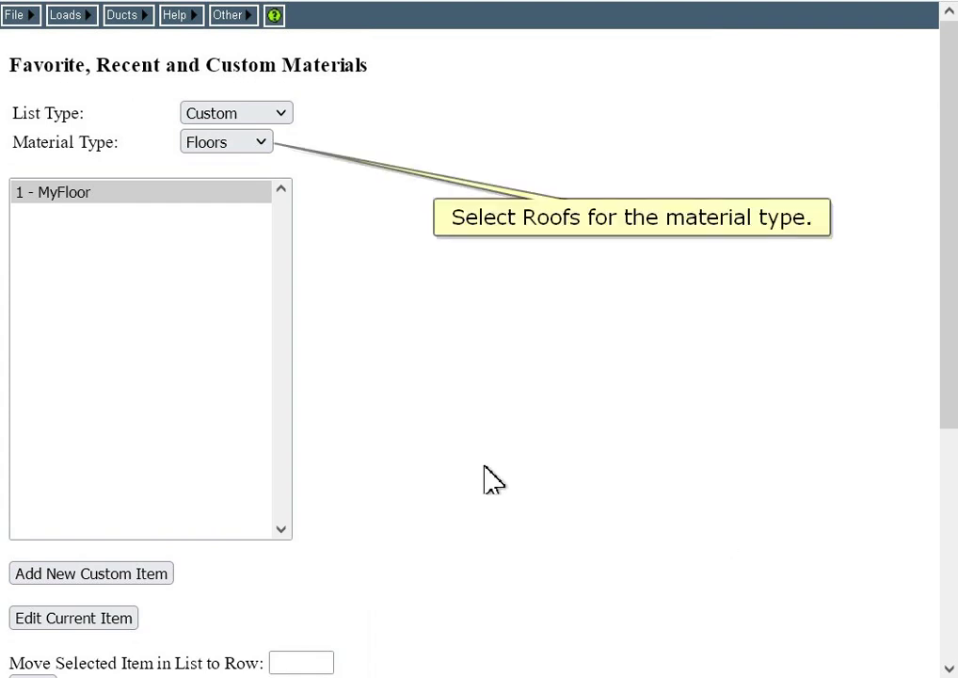
left_click(222, 143)
left_click(207, 200)
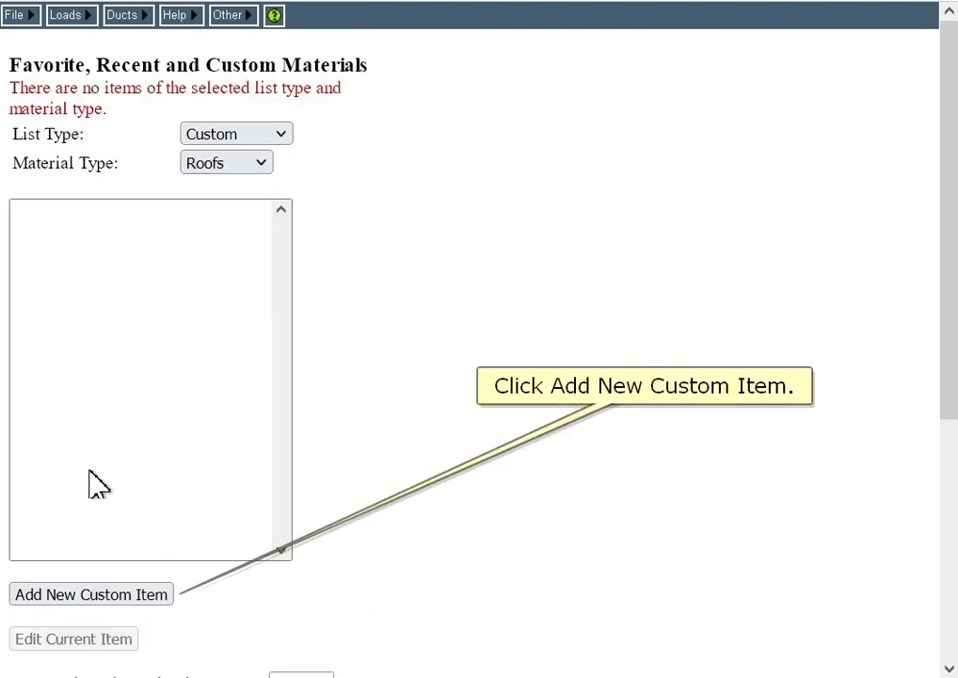
left_click(81, 594)
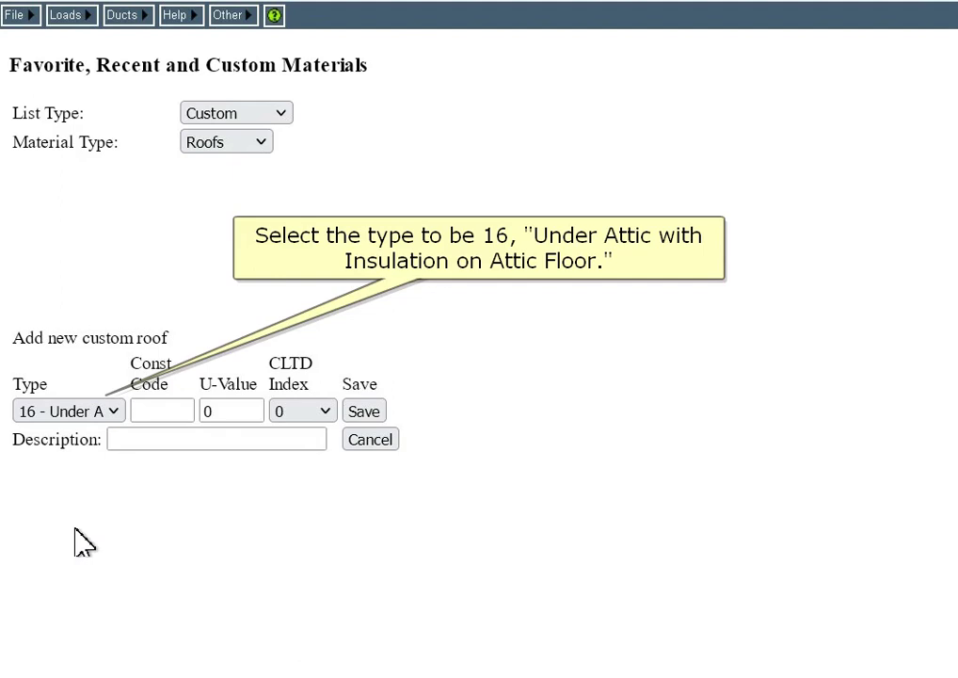
Step: Keep roof type 16 and enter construction code MyRoof with U-value 0.061
left_click(81, 412)
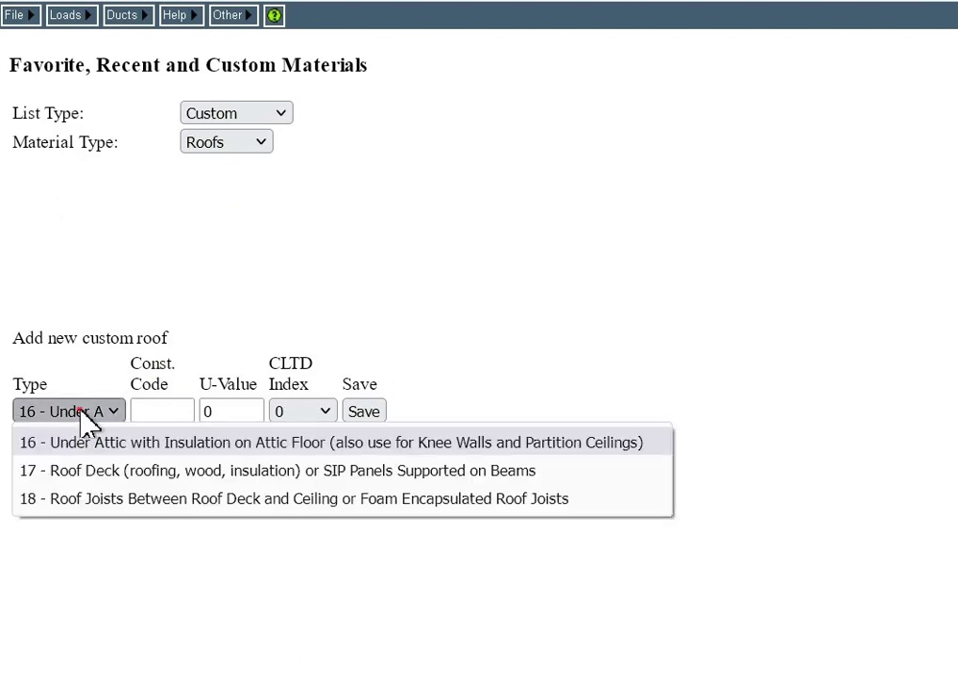
left_click(132, 434)
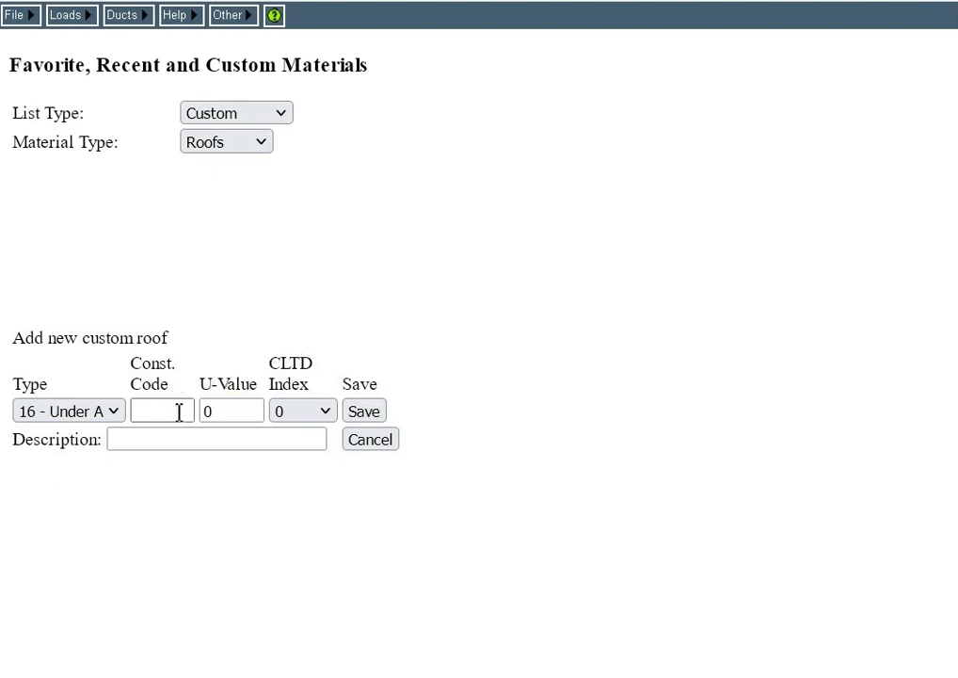
left_click(172, 407)
type("MyRoof")
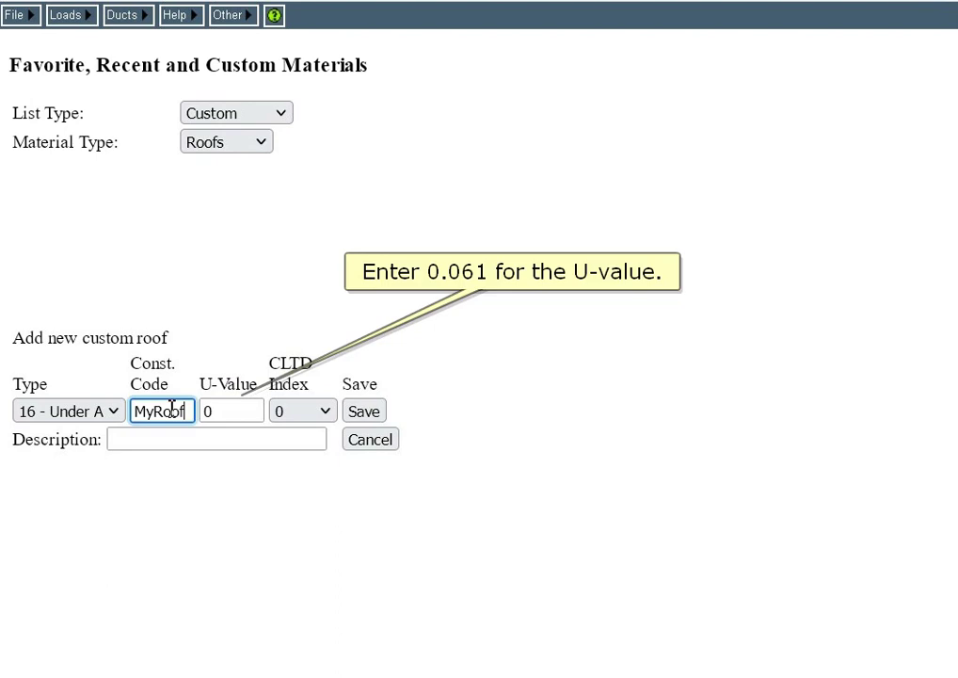
key("Tab")
type("0.061")
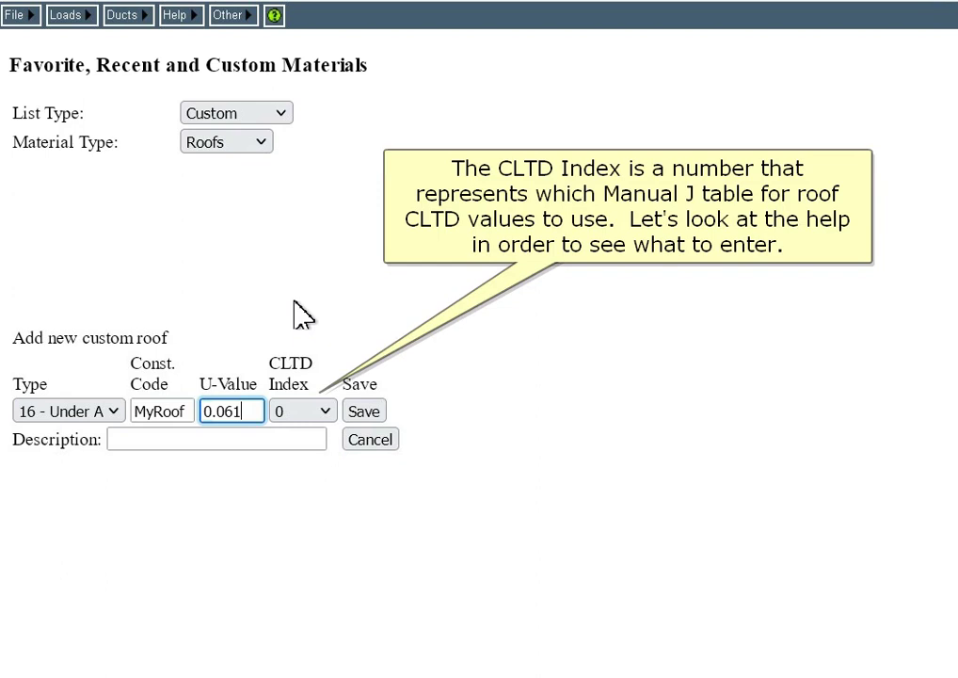
left_click(277, 19)
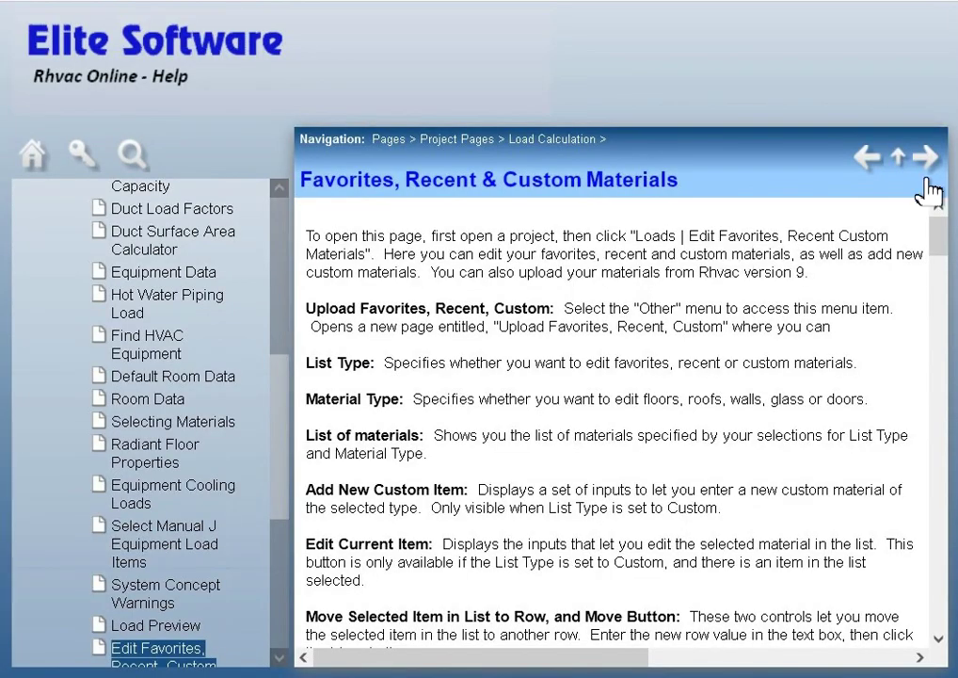
left_click_drag(937, 235, 936, 372)
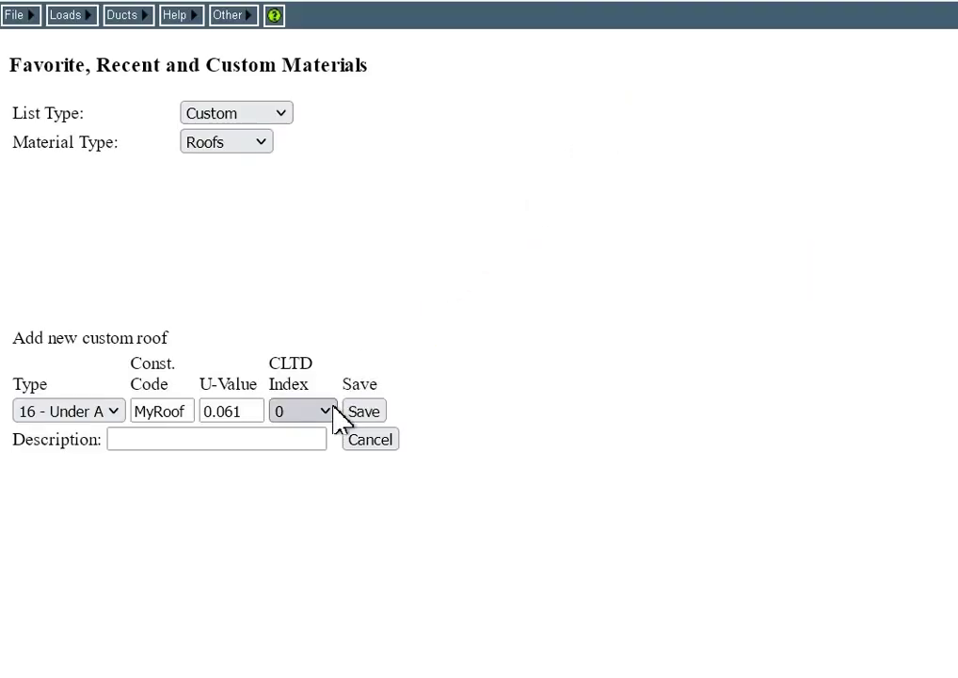
Step: Set the roof's CLTD index to 3, describe it as 'My roof', and save MyRoof
left_click(331, 411)
left_click(287, 104)
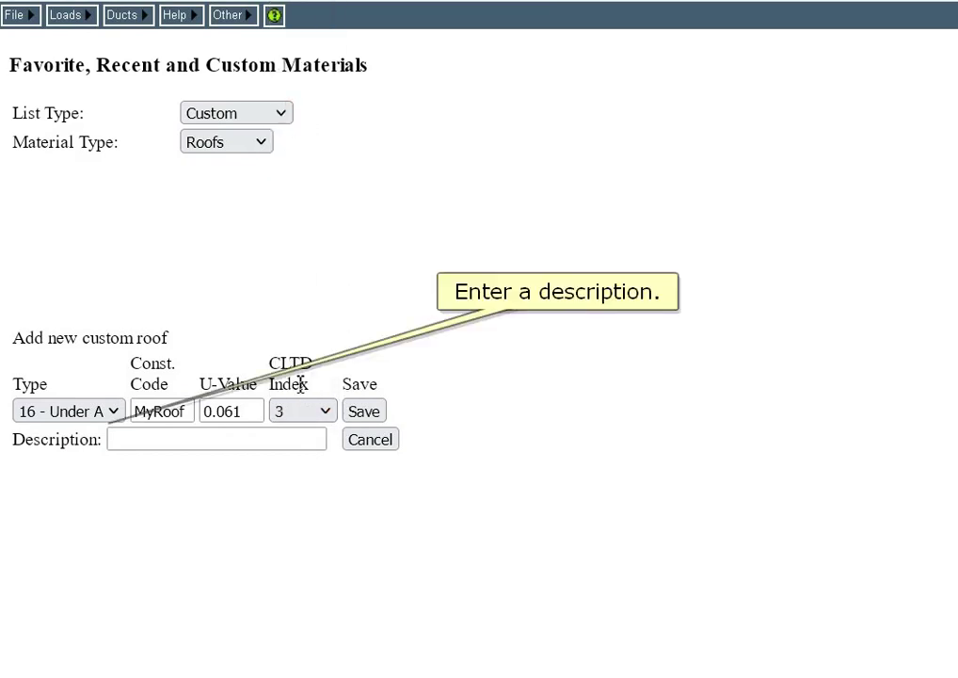
left_click(290, 442)
type("My roof")
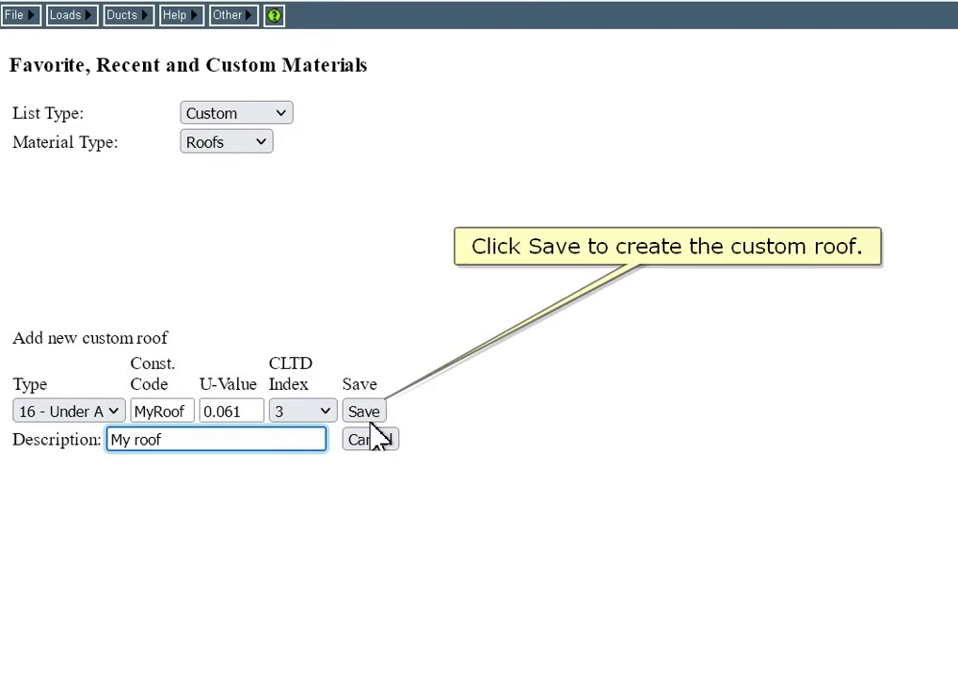
left_click(368, 419)
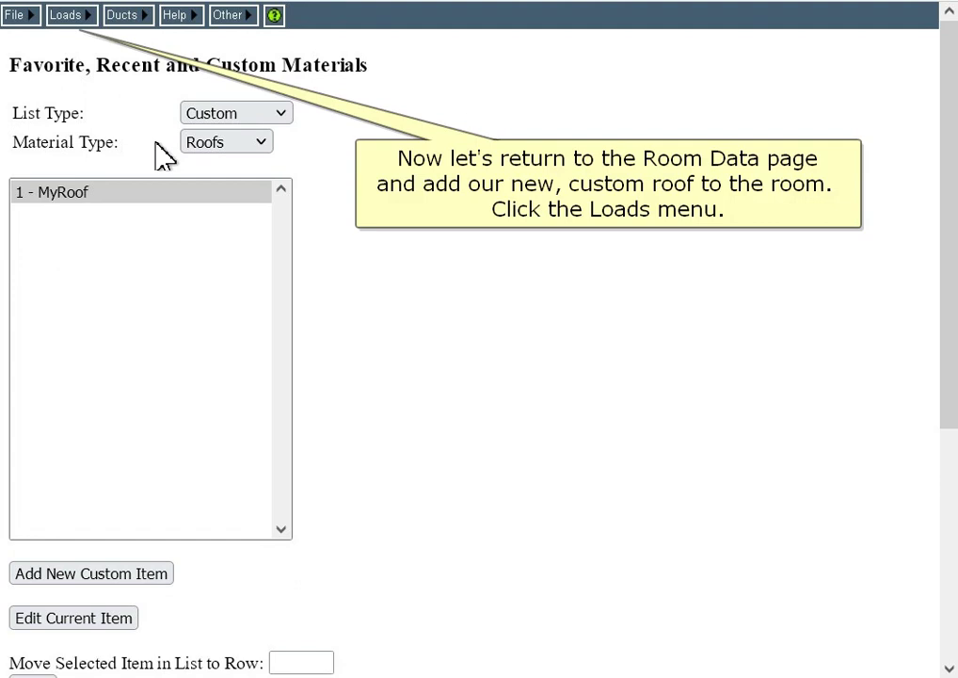
Step: In Room Data, set the first roof's material to the custom MyRoof (U-value 0.061)
left_click(82, 13)
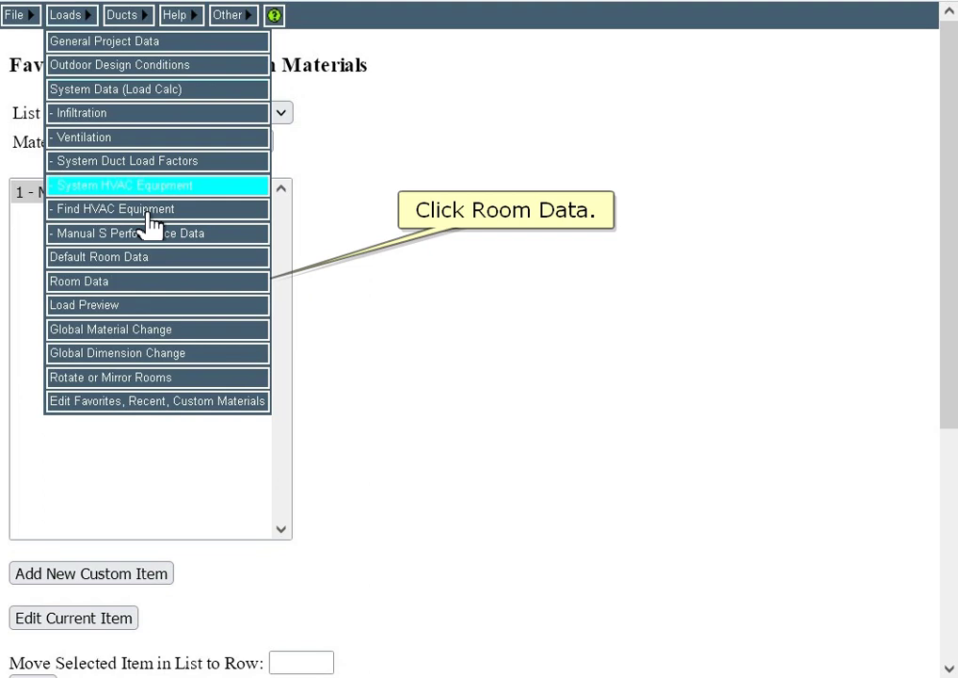
left_click(151, 280)
left_click_drag(949, 98, 952, 268)
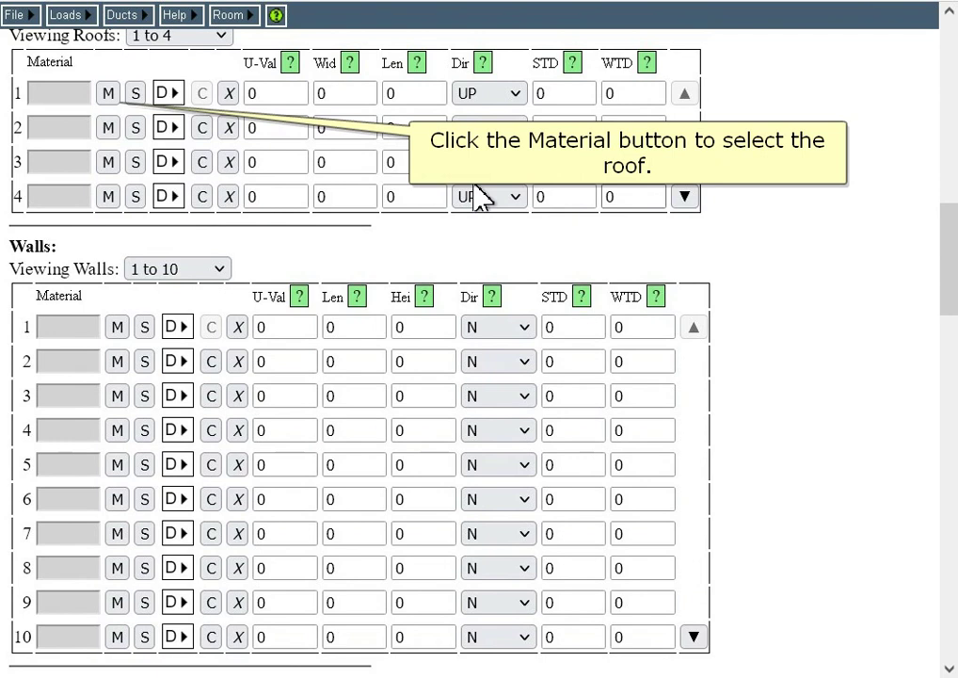
left_click(107, 93)
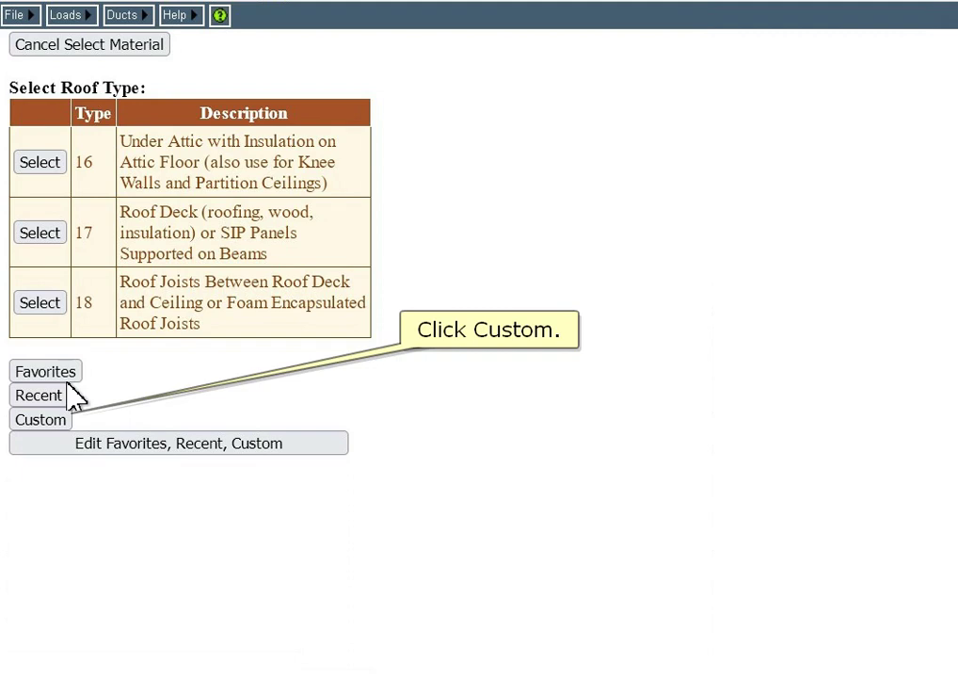
left_click(56, 421)
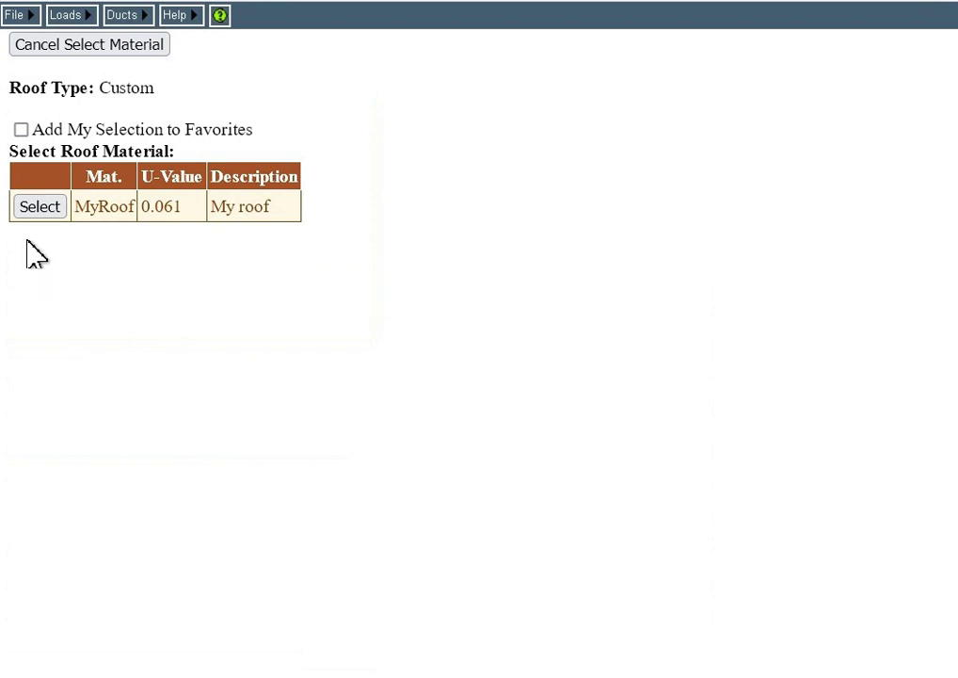
left_click(40, 206)
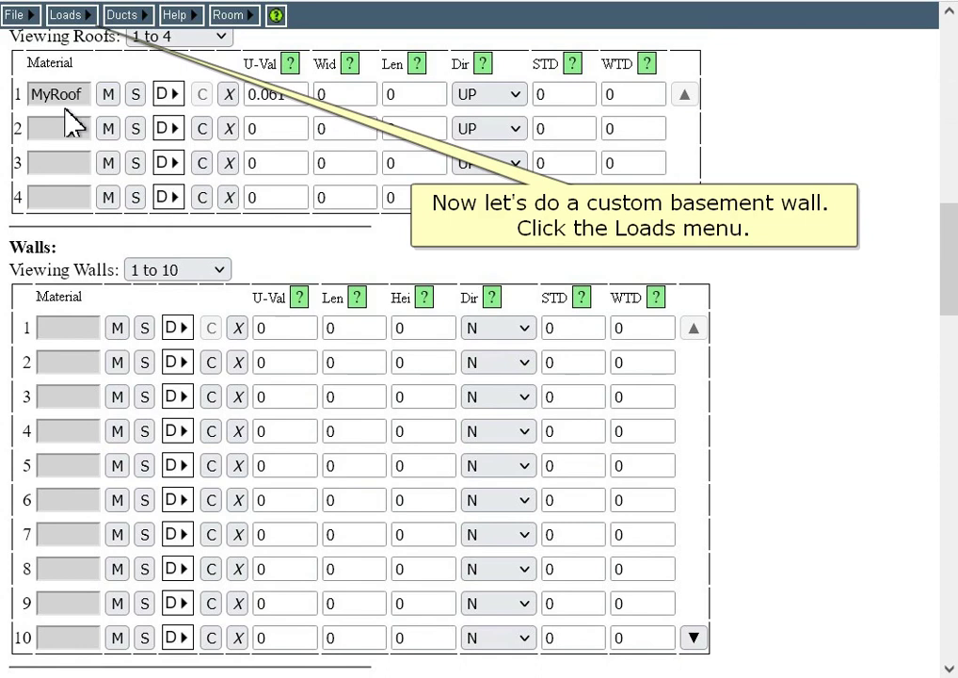
Step: On the custom materials page, switch the material type to Walls and add a new custom item
left_click(65, 15)
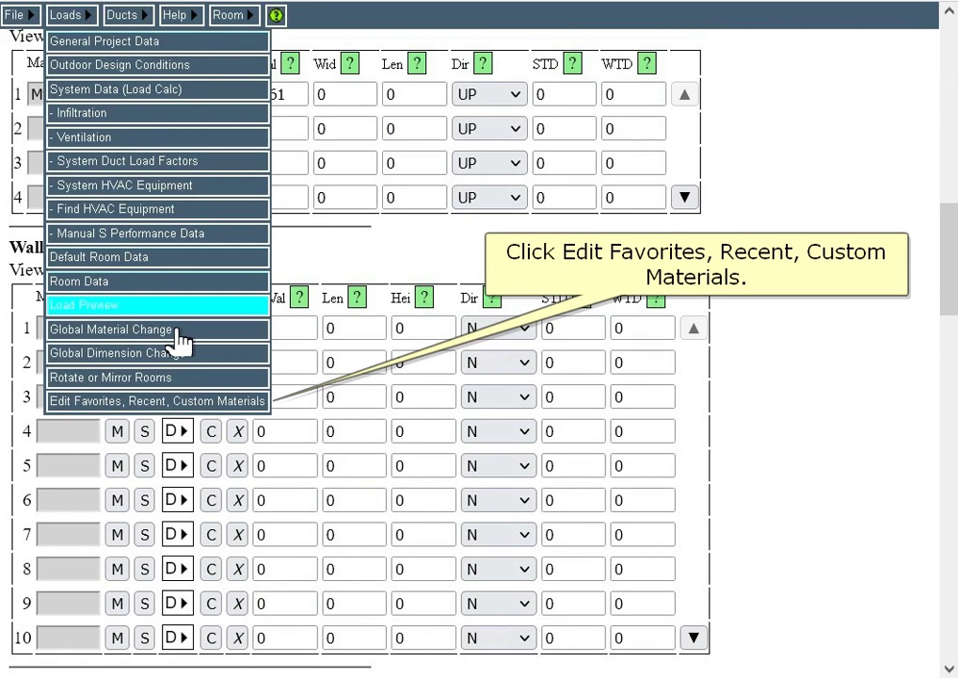
left_click(252, 400)
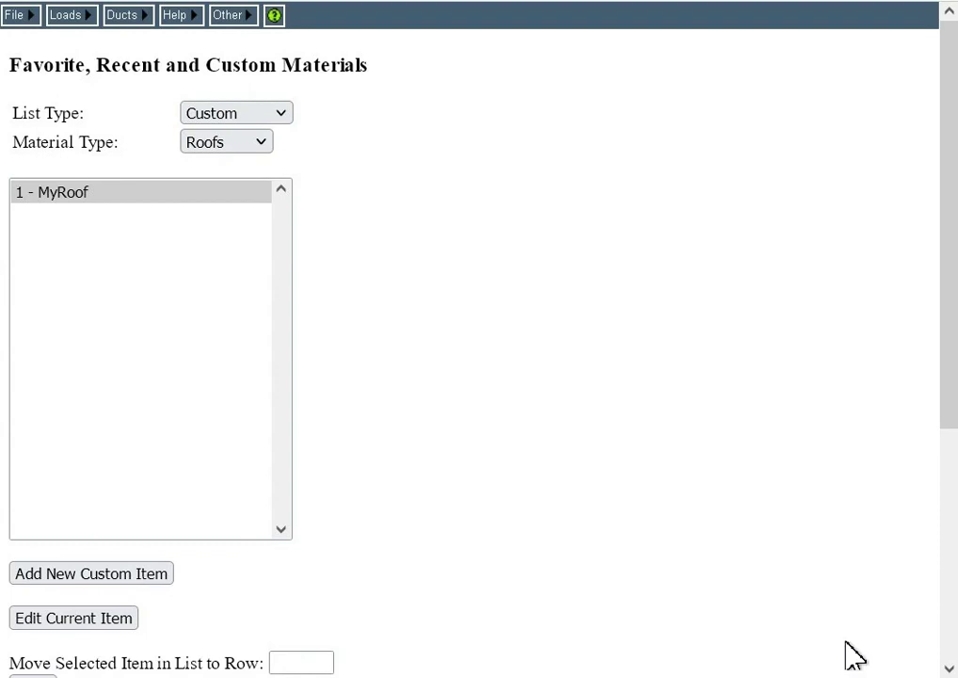
left_click(208, 150)
left_click(232, 233)
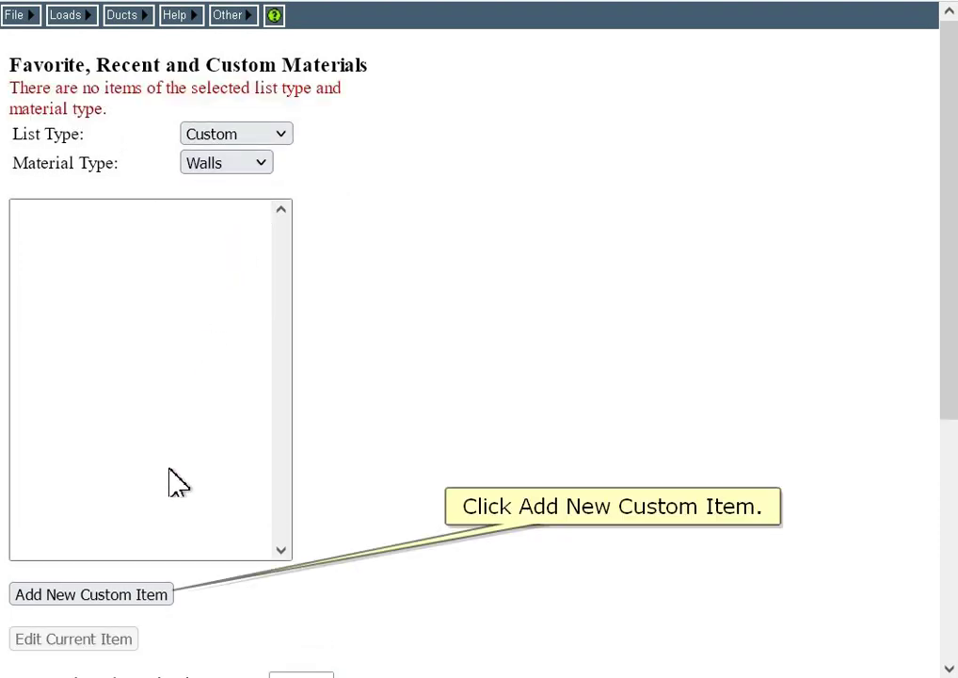
left_click(128, 592)
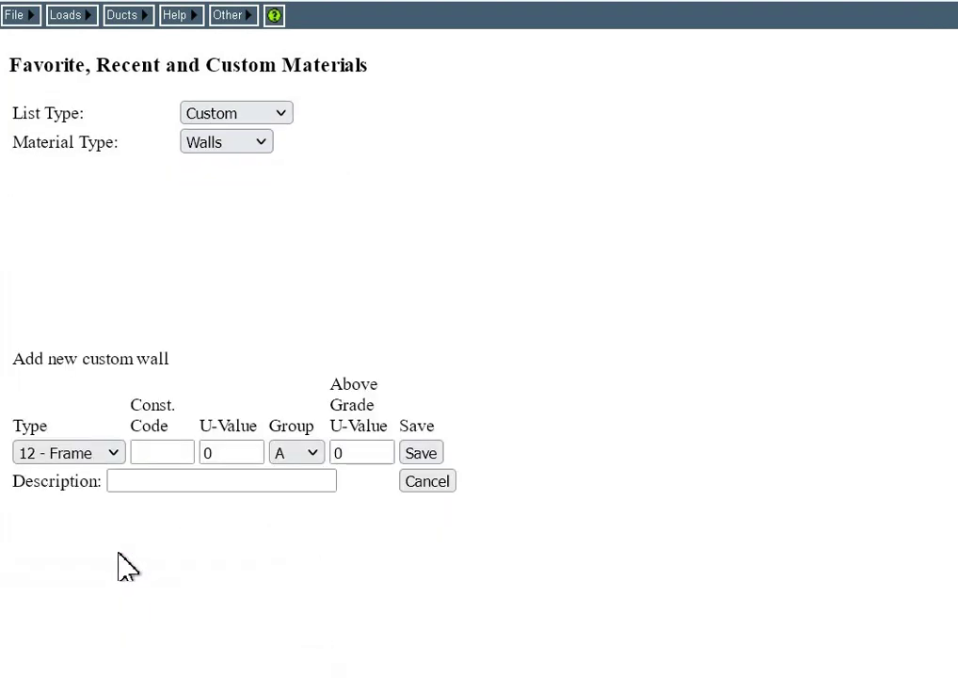
Step: Make it a 15 - Basement wall with construction code BaseWall-6 and U-value 0.105
left_click(111, 451)
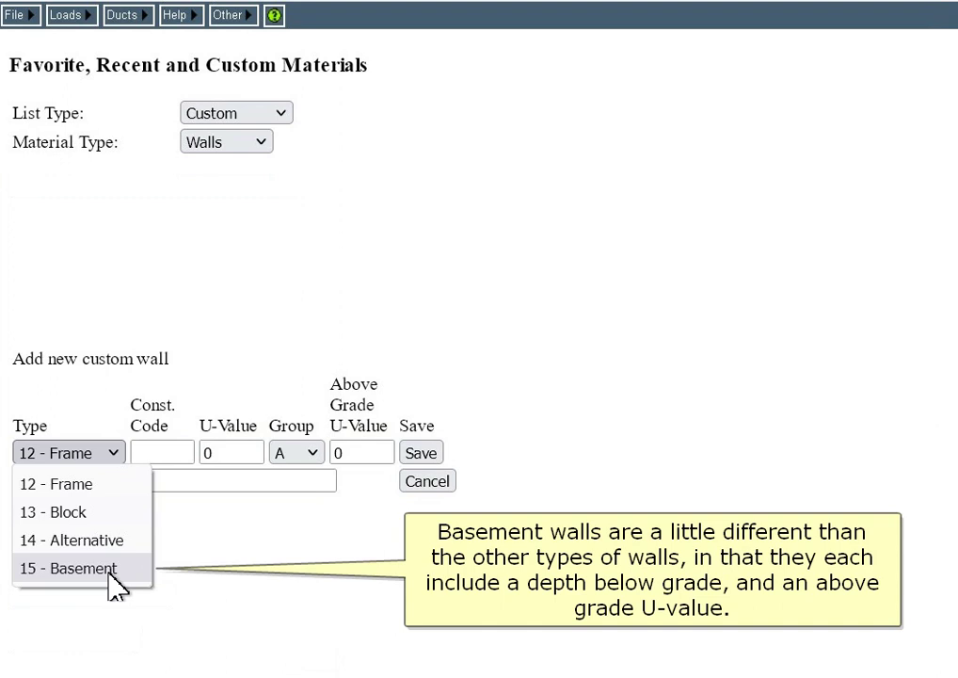
left_click(109, 569)
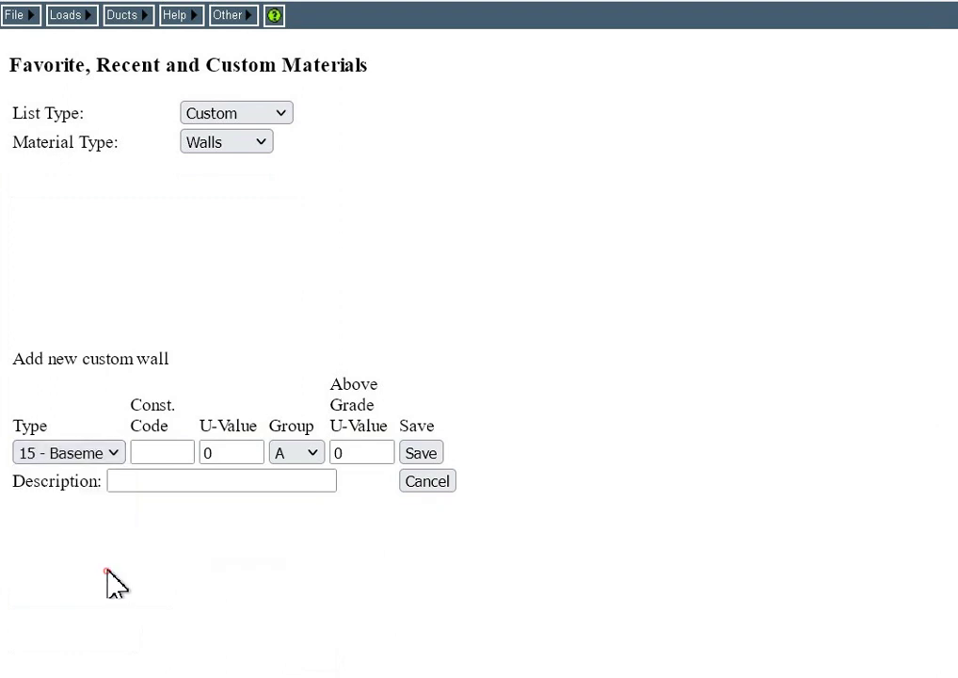
left_click(171, 448)
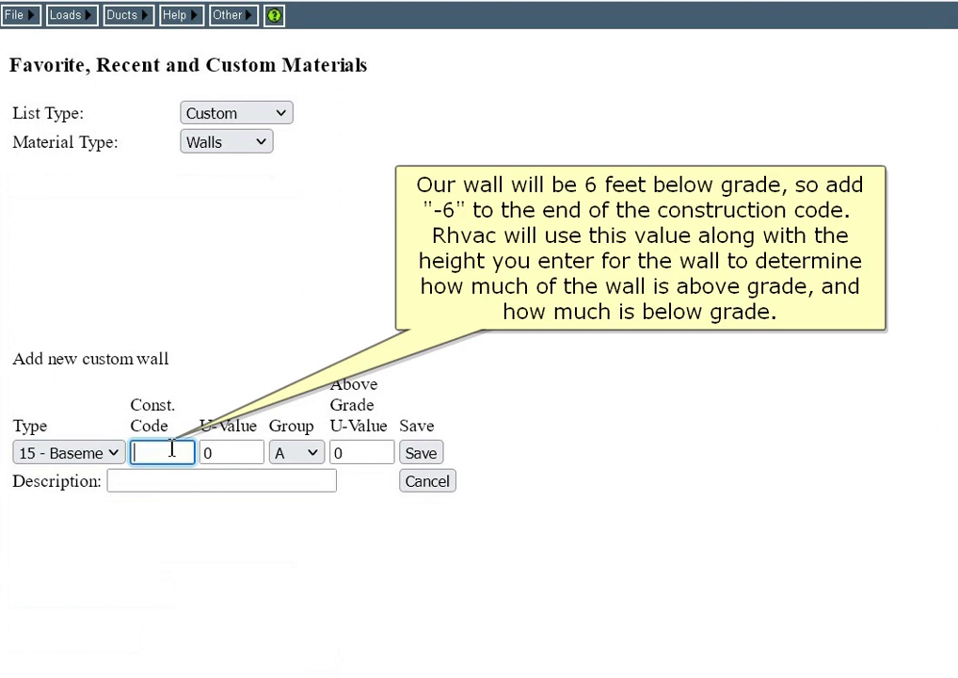
type("BaseWall-6")
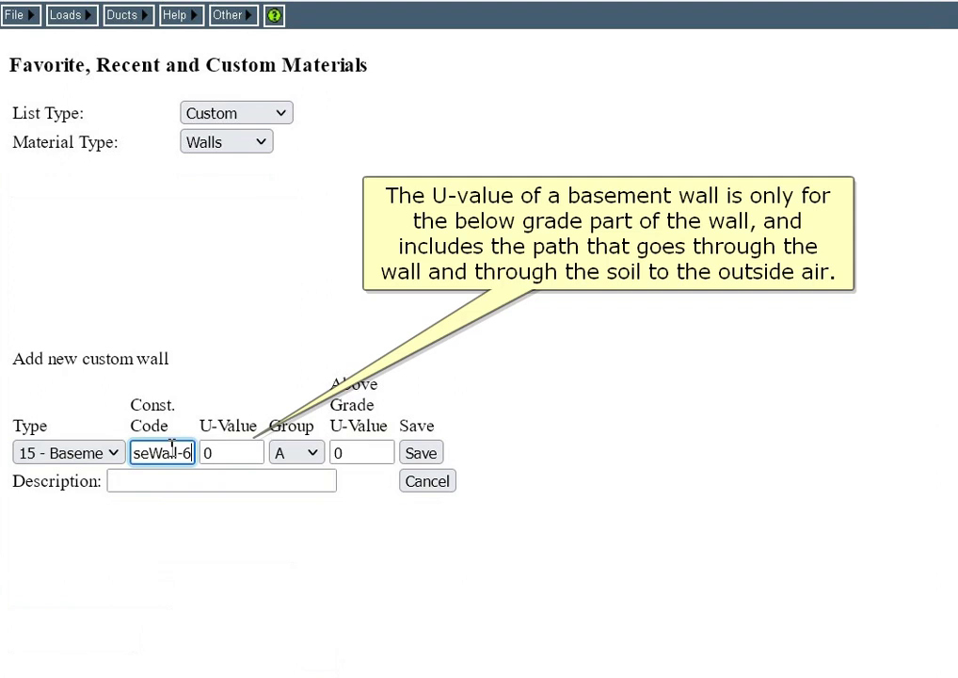
key("Tab")
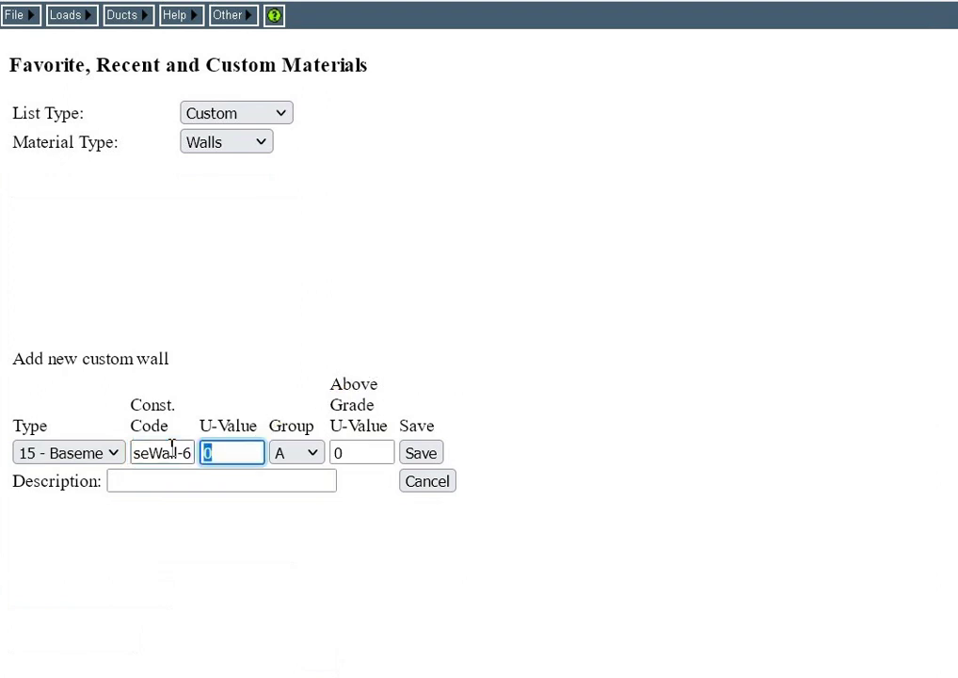
type("0.105")
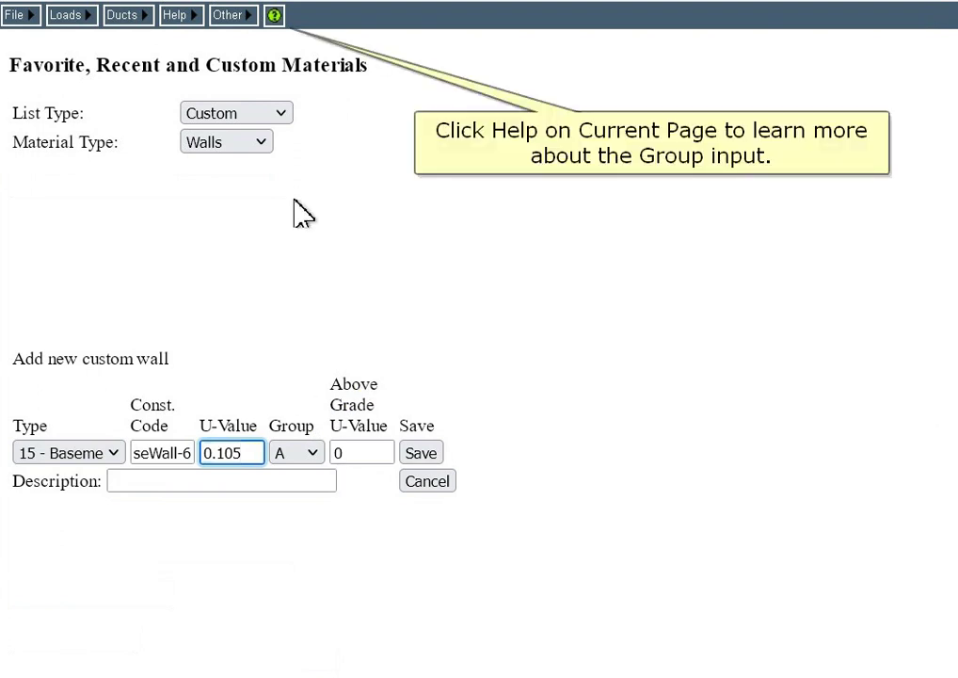
Step: Look up the wall group codes in Help, then go back to the custom wall form
left_click(274, 15)
left_click_drag(938, 235, 939, 498)
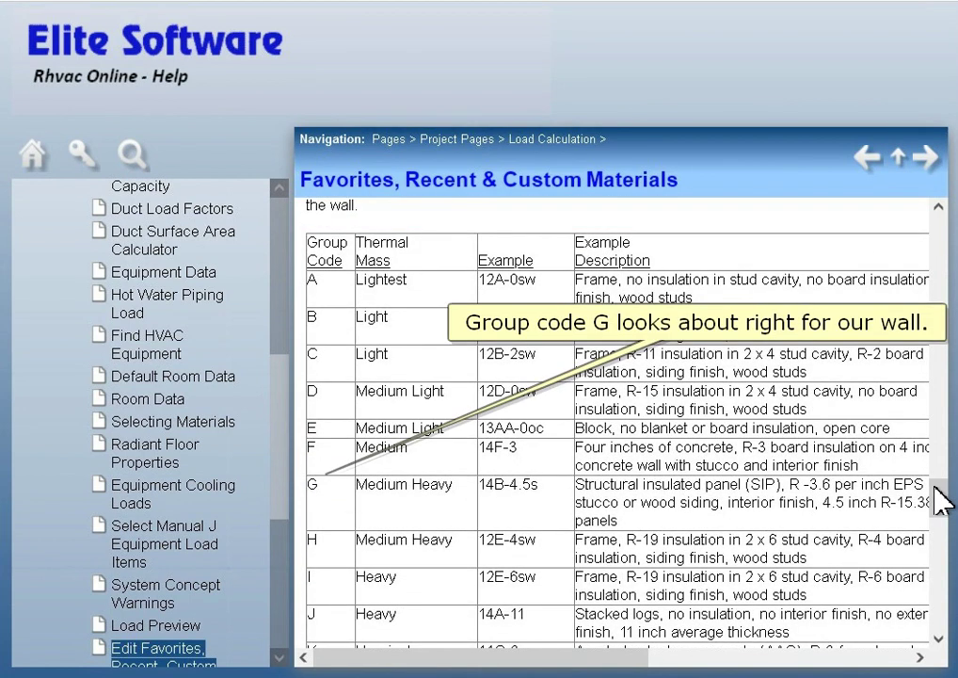
right_click(393, 89)
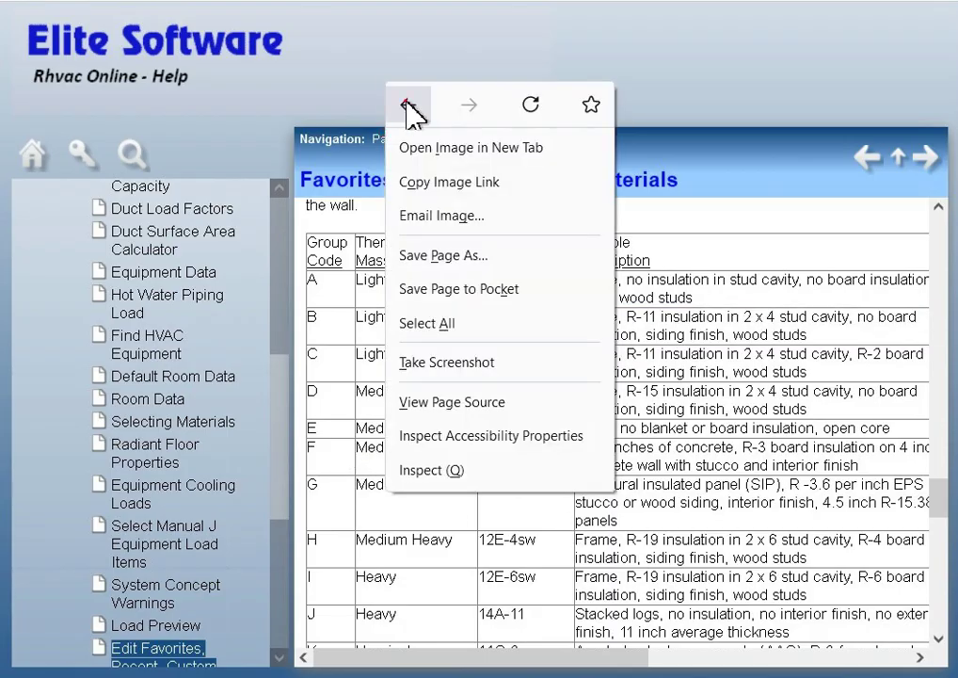
left_click(397, 141)
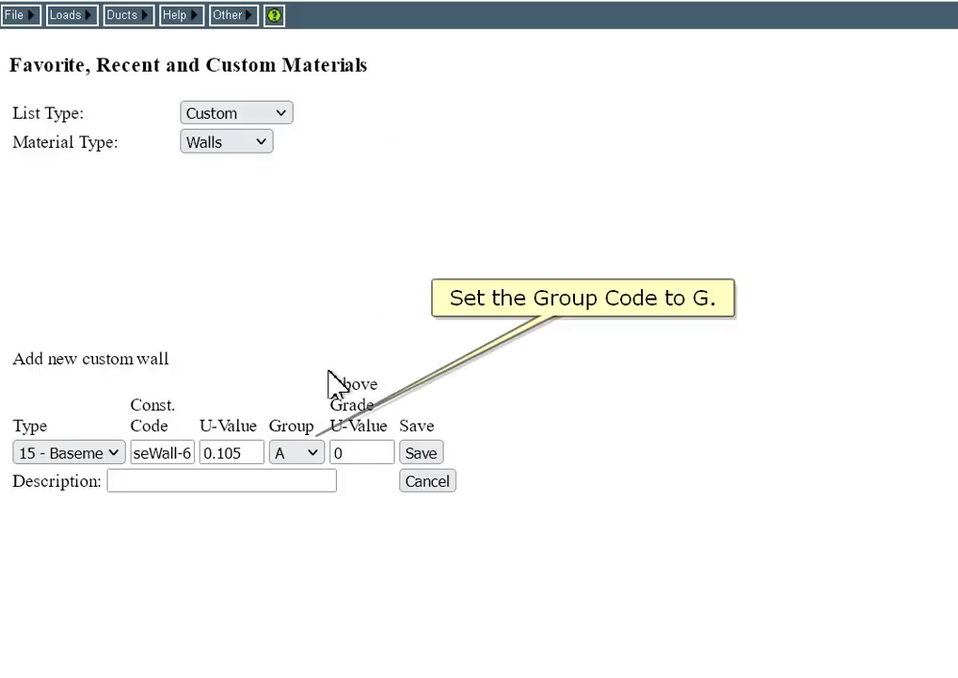
Step: Set group G, above-grade U-value 0.247 and description 'My basement wall', then save
left_click(313, 453)
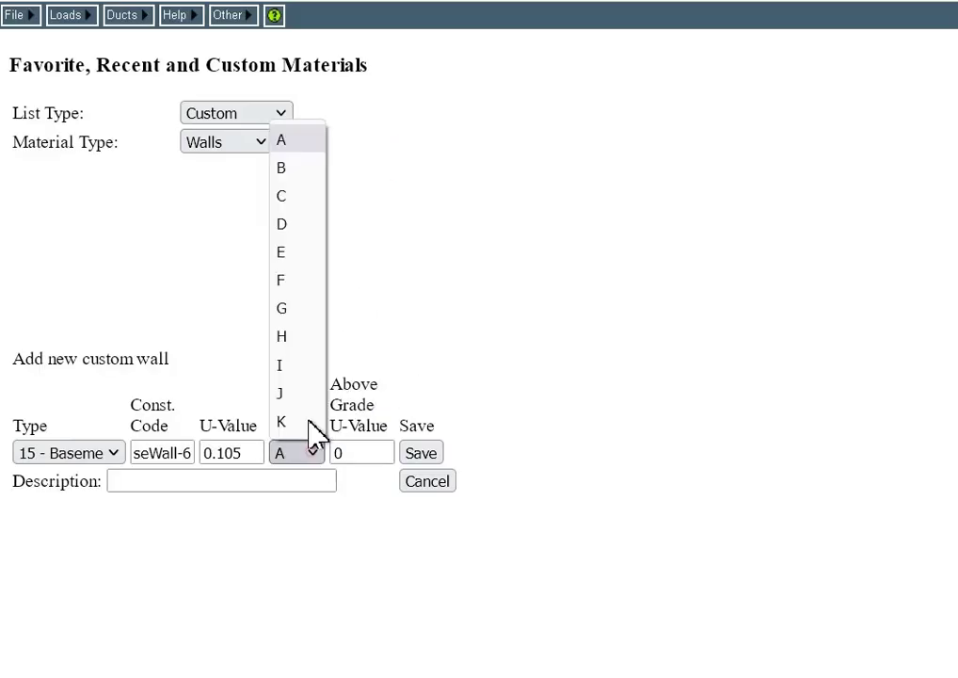
left_click(308, 306)
left_click(363, 453)
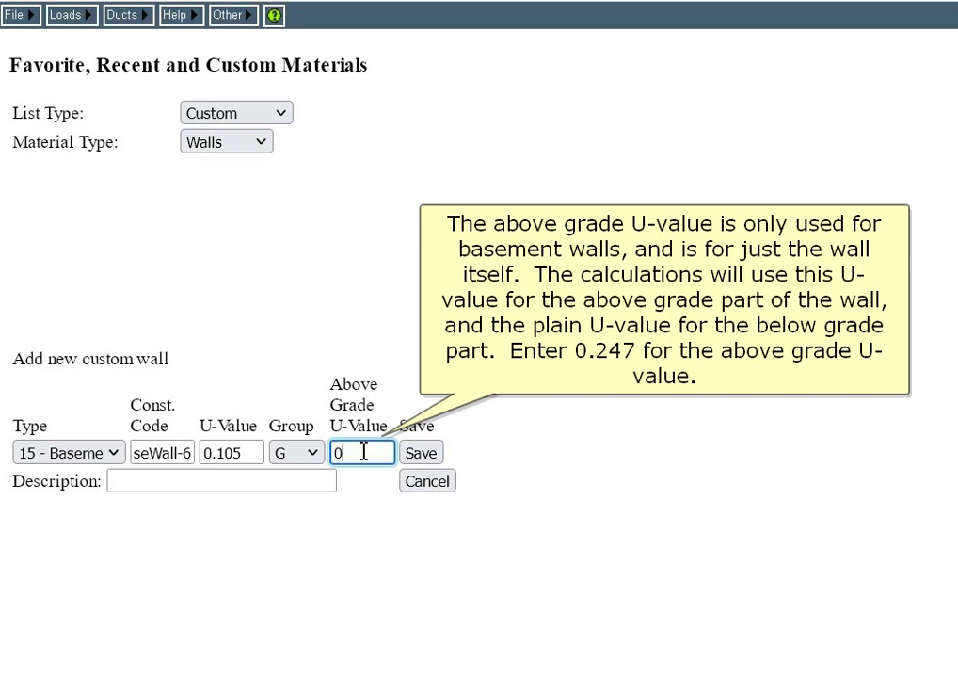
double_click(364, 450)
type("0.247")
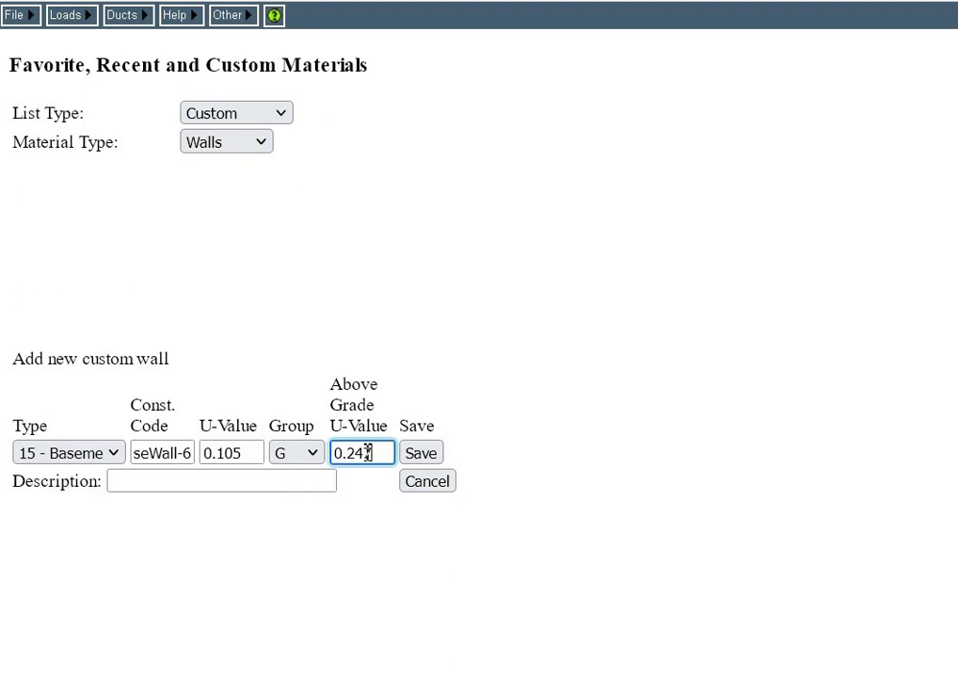
key("Tab")
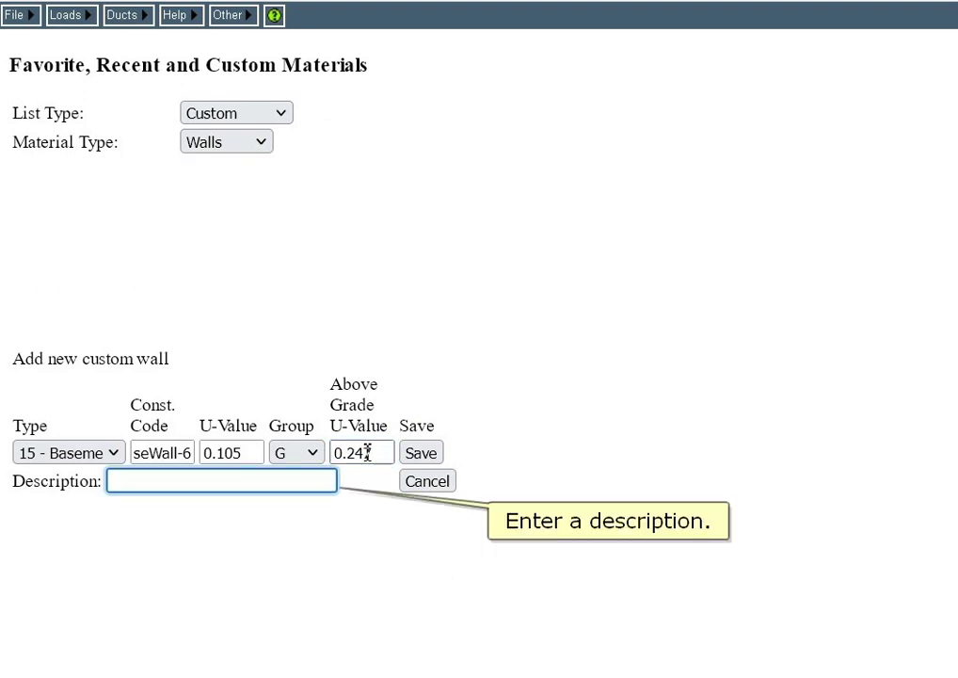
type("My basement wall")
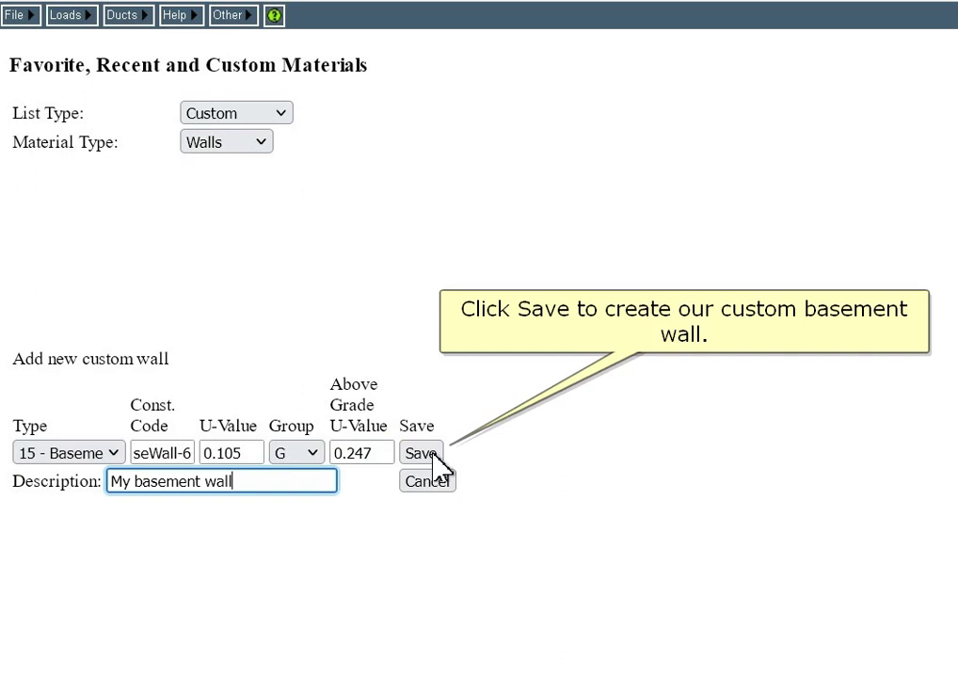
left_click(434, 455)
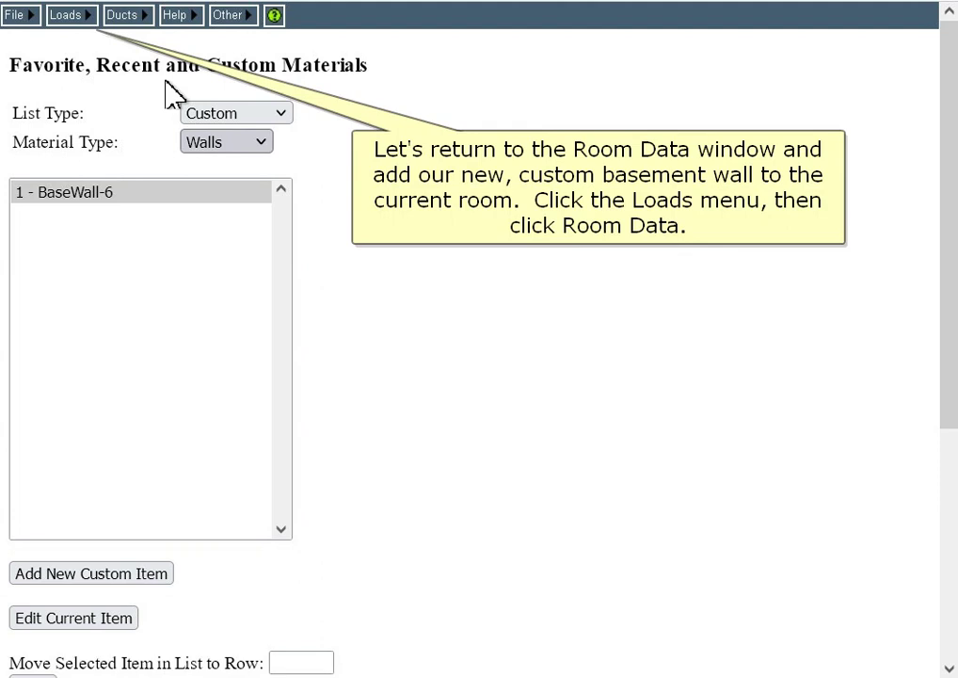
Step: In Room Data, assign the custom BaseWall-6 material to the first wall row
left_click(87, 15)
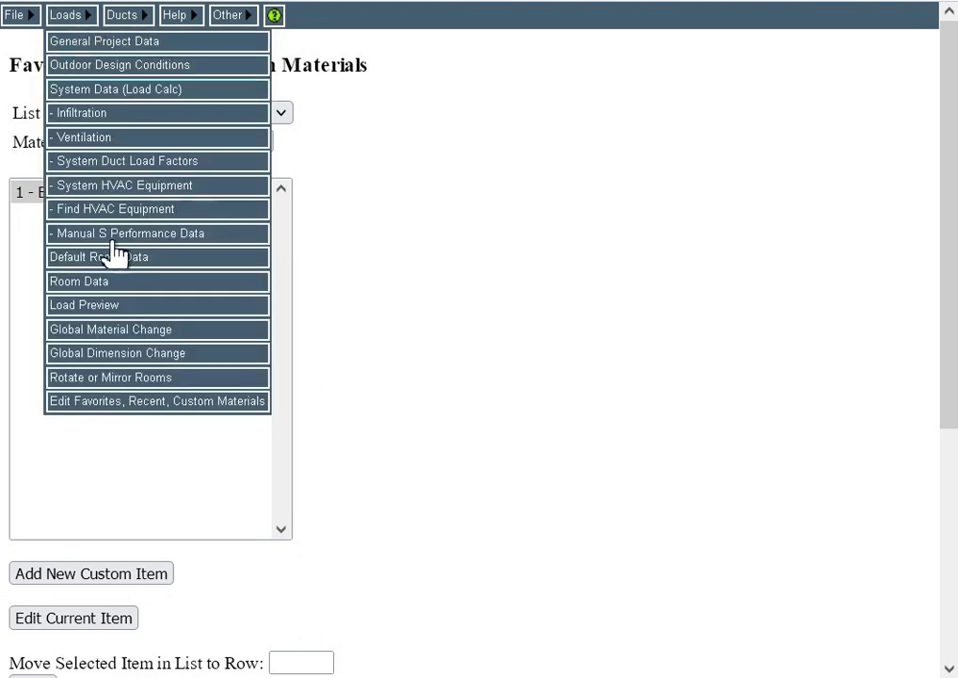
left_click(118, 282)
left_click_drag(951, 120, 952, 315)
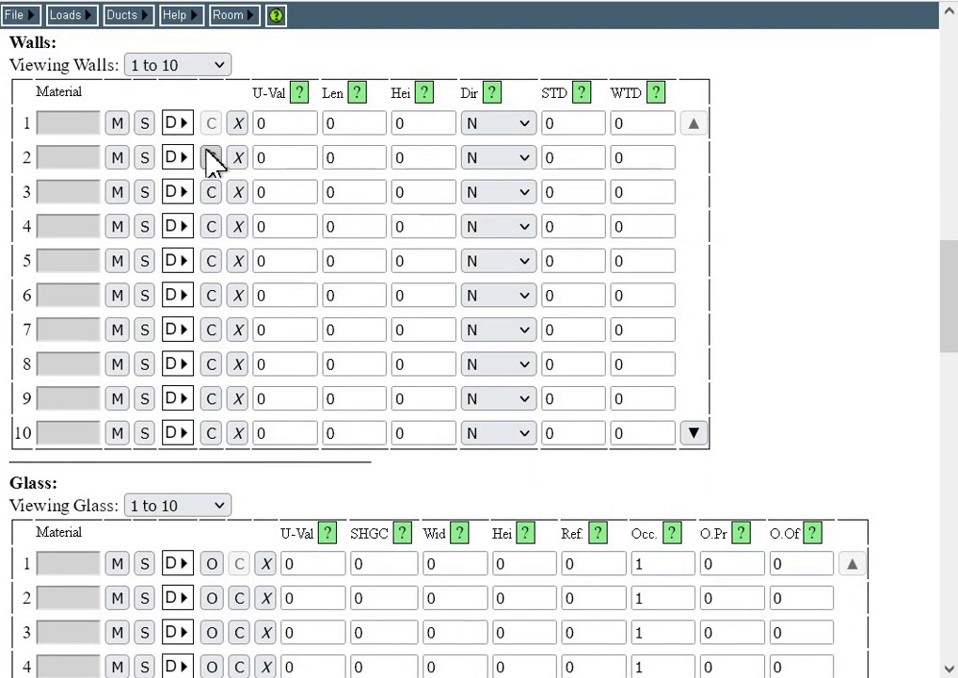
left_click(117, 123)
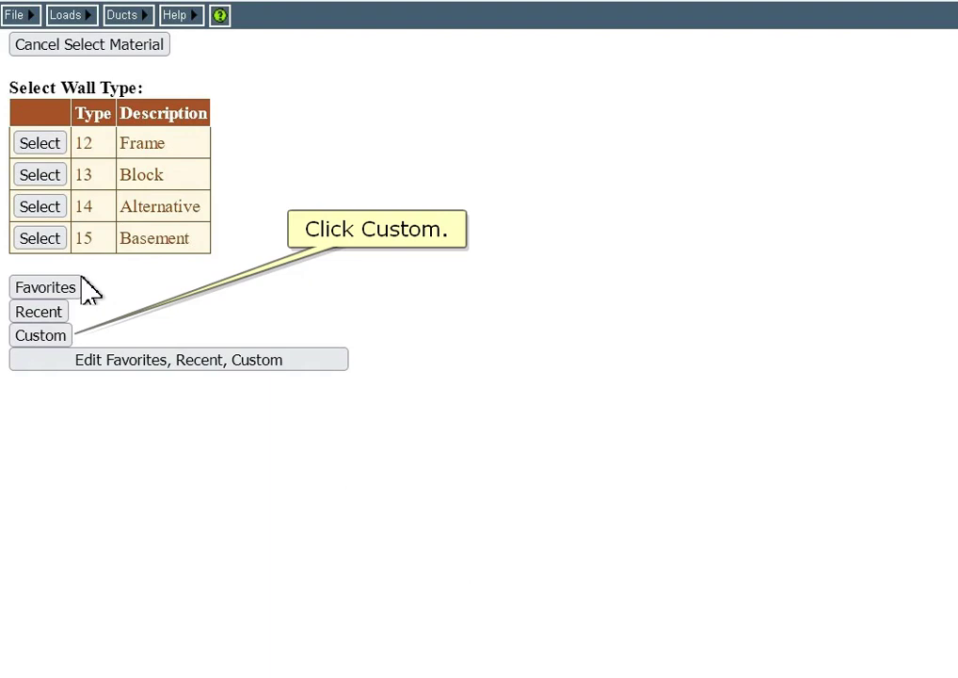
left_click(40, 335)
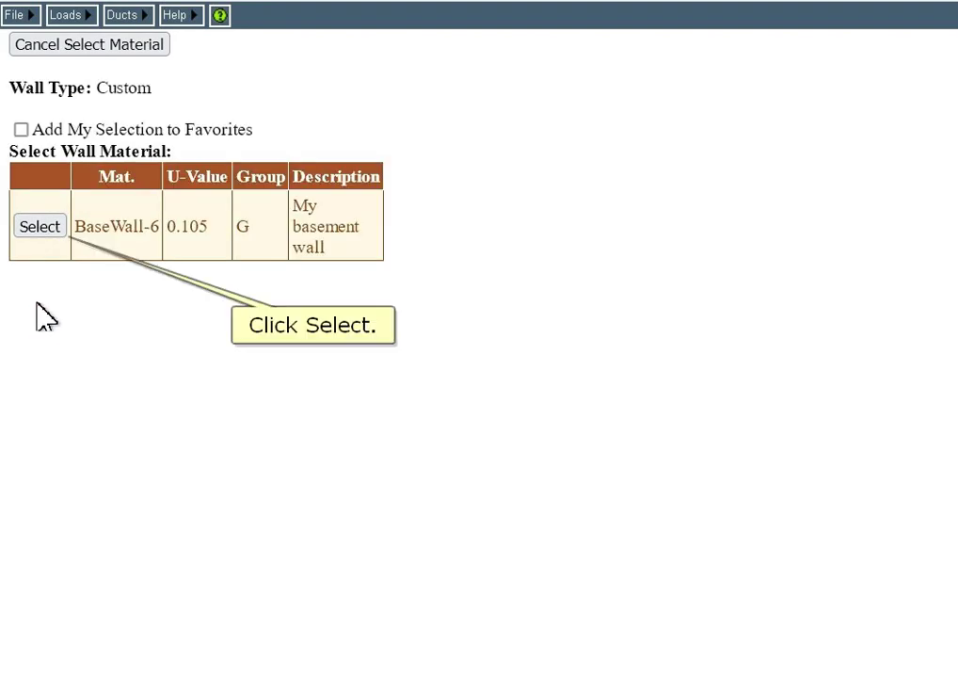
left_click(39, 226)
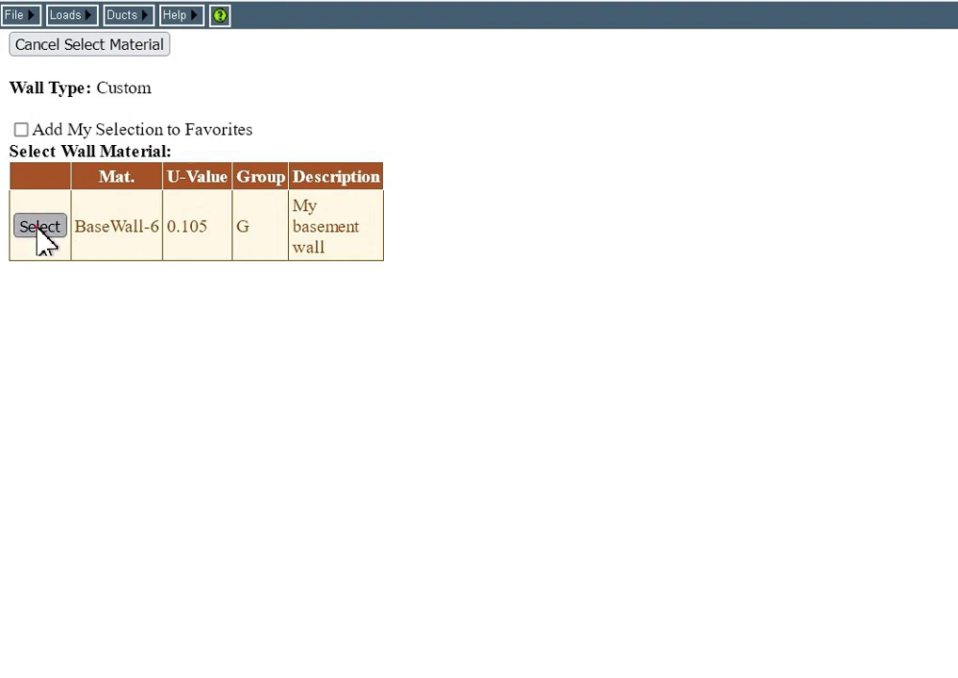
Step: Give the first wall a length of 12 and a height of 8
left_click(352, 94)
type("12")
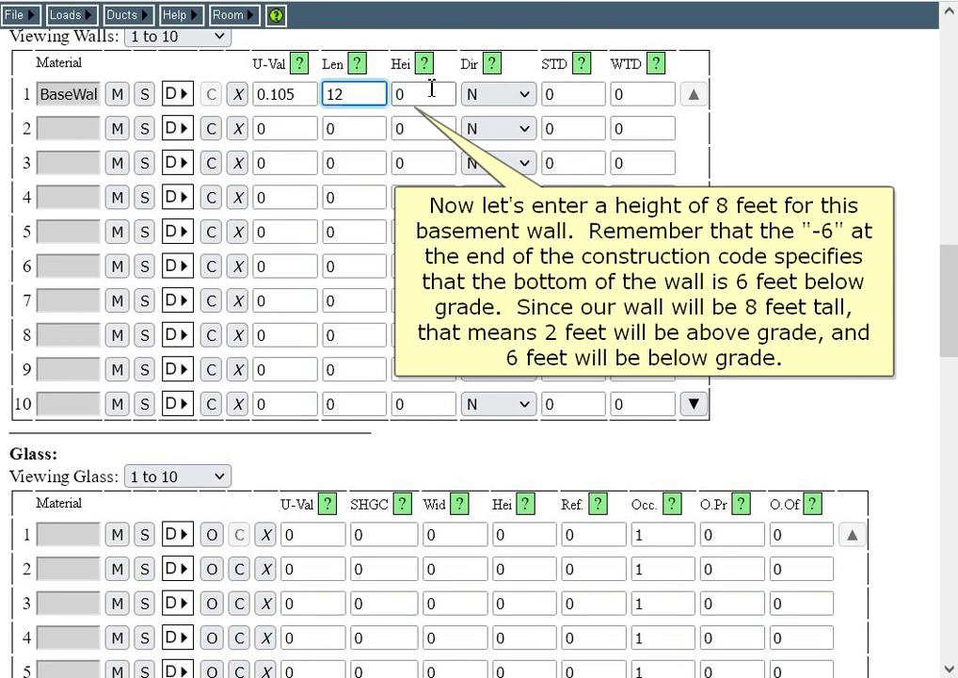
left_click(430, 89)
double_click(430, 89)
type("8")
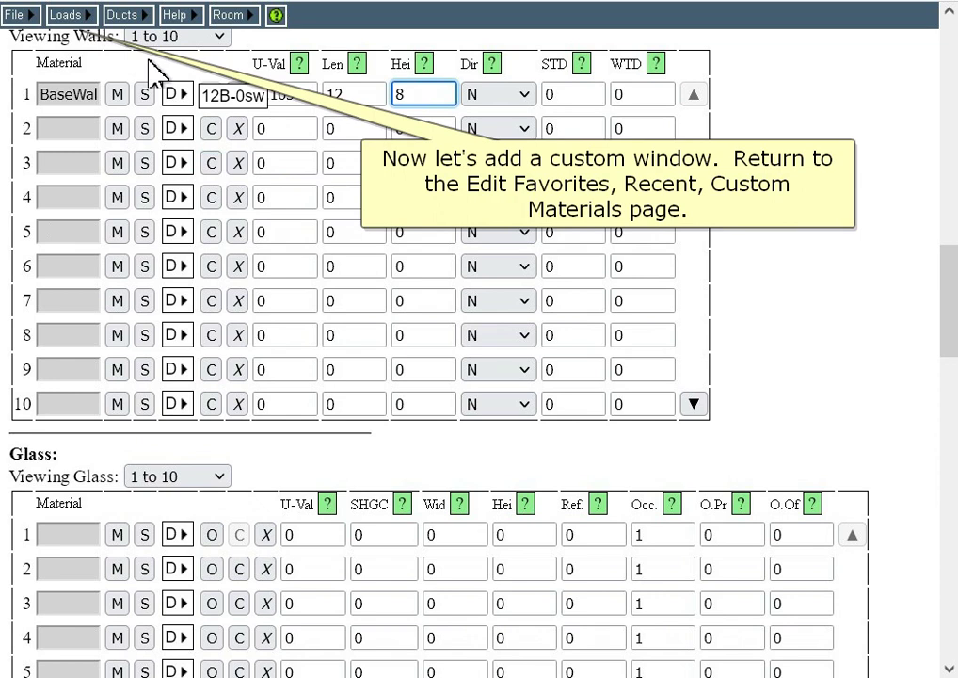
Step: On the custom materials page, switch the material type to Glass and add a new custom item
left_click(71, 14)
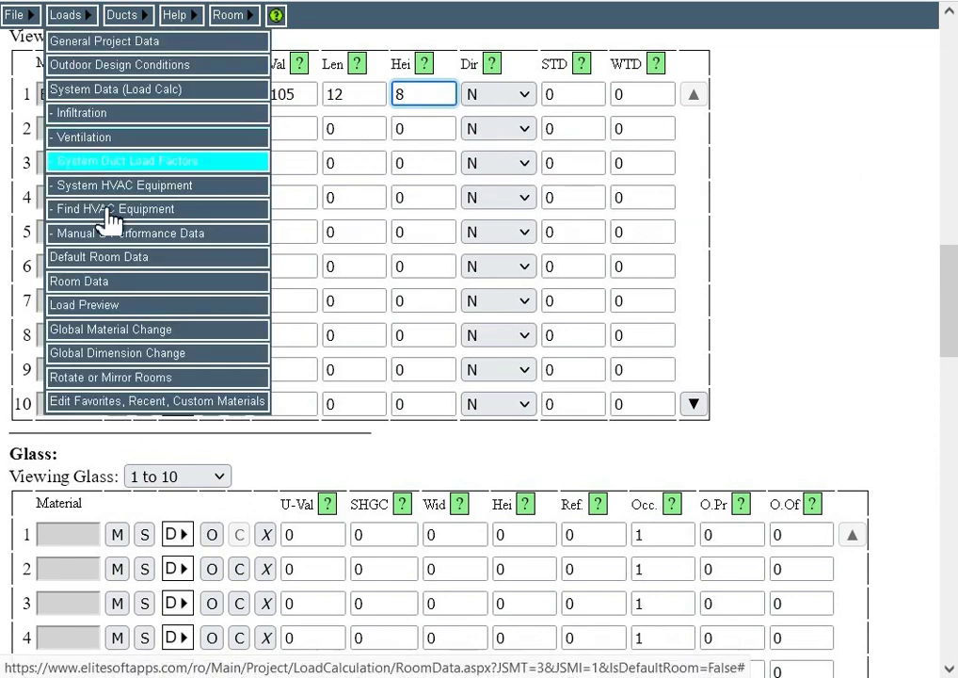
left_click(158, 403)
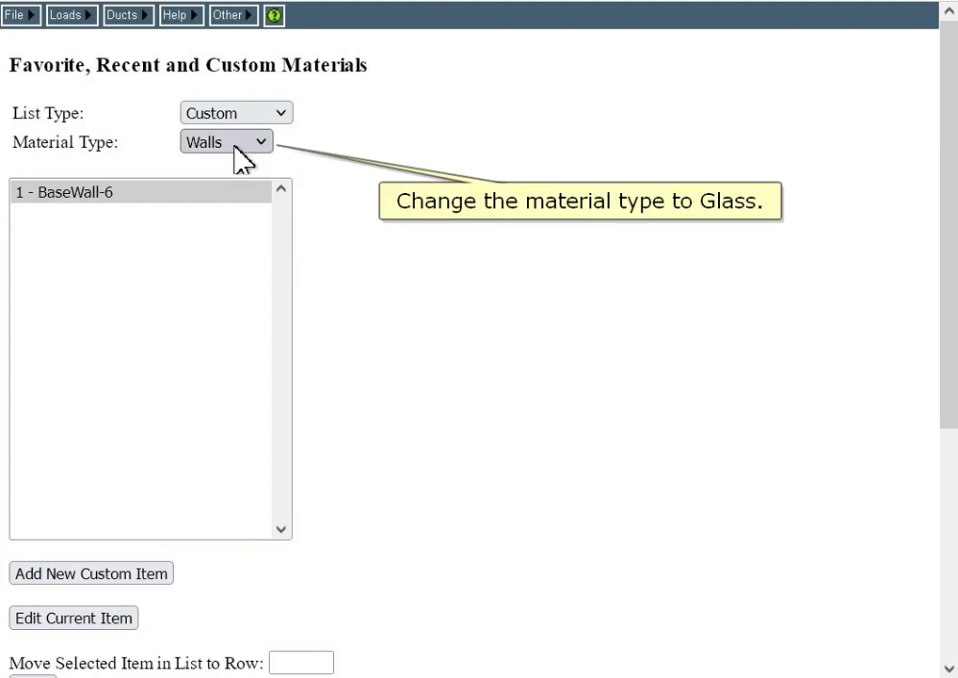
left_click(240, 149)
left_click(222, 257)
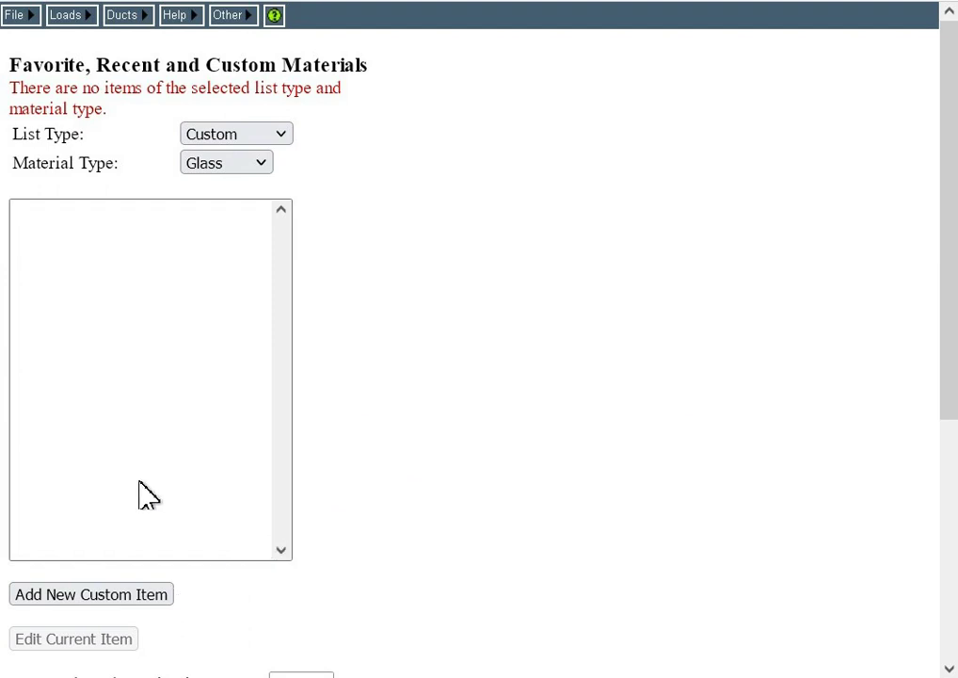
left_click(101, 594)
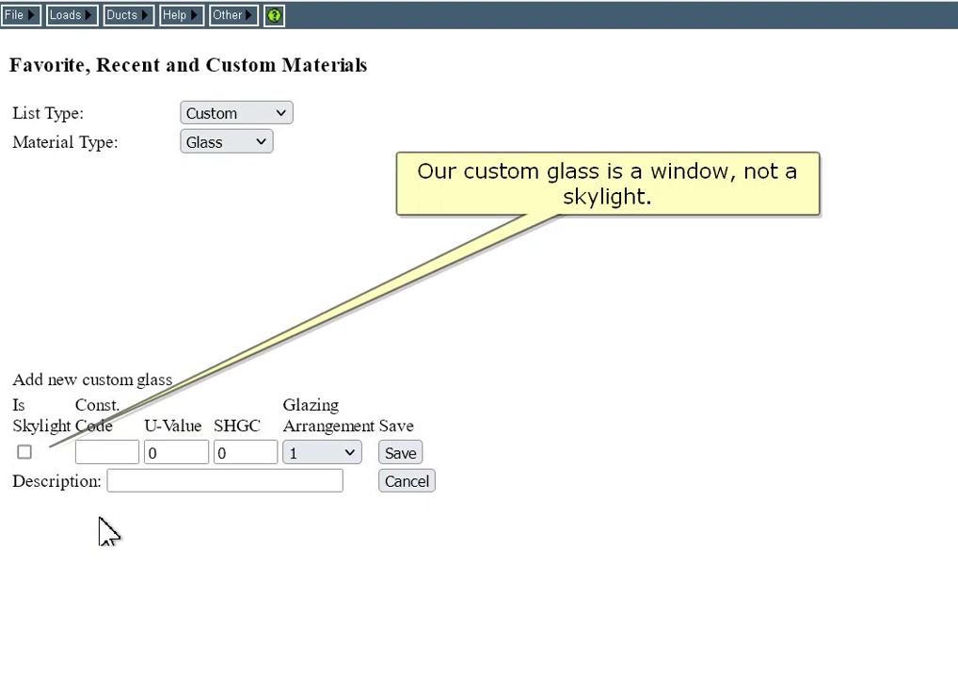
Step: Enter construction code MyWindow, U-value 0.33 and SHGC 0.44 for the new glass
left_click(106, 452)
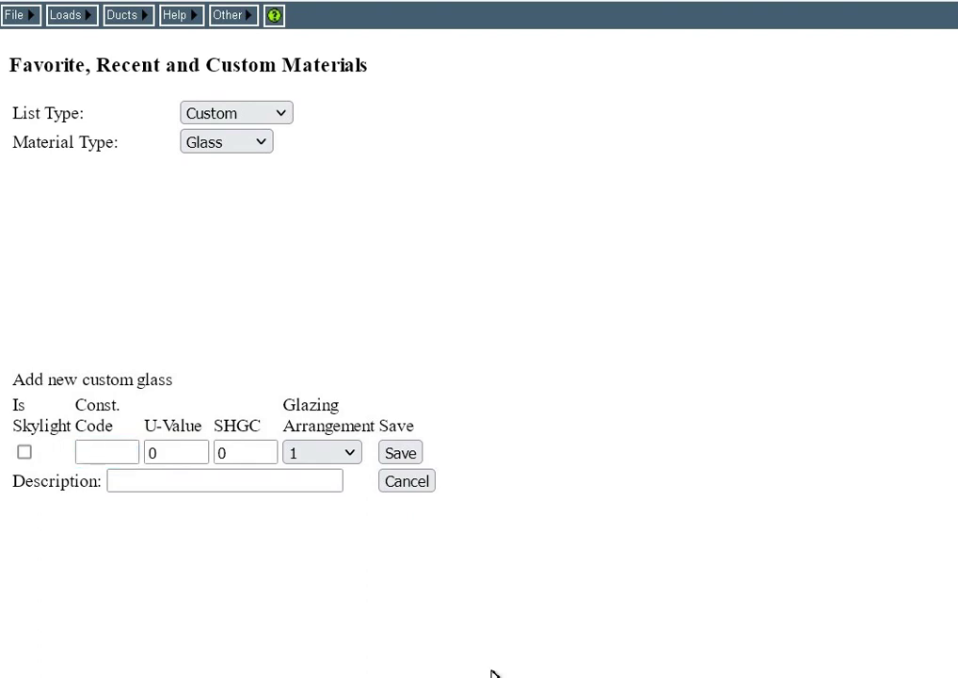
left_click(111, 452)
type("MyWindow")
key("Tab")
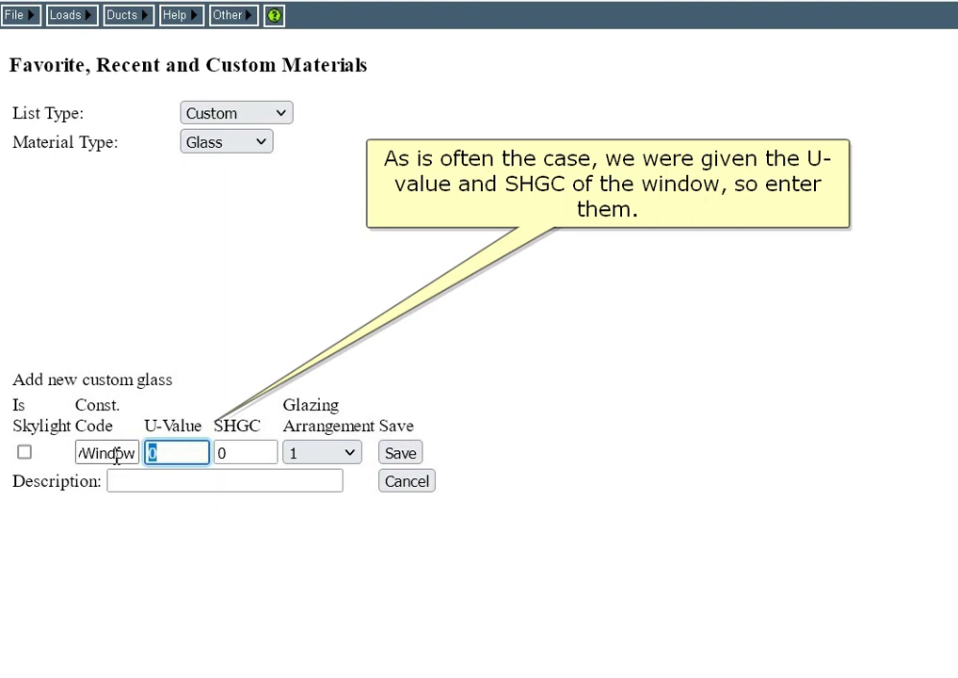
type("0.33")
key("Tab")
type("0.44")
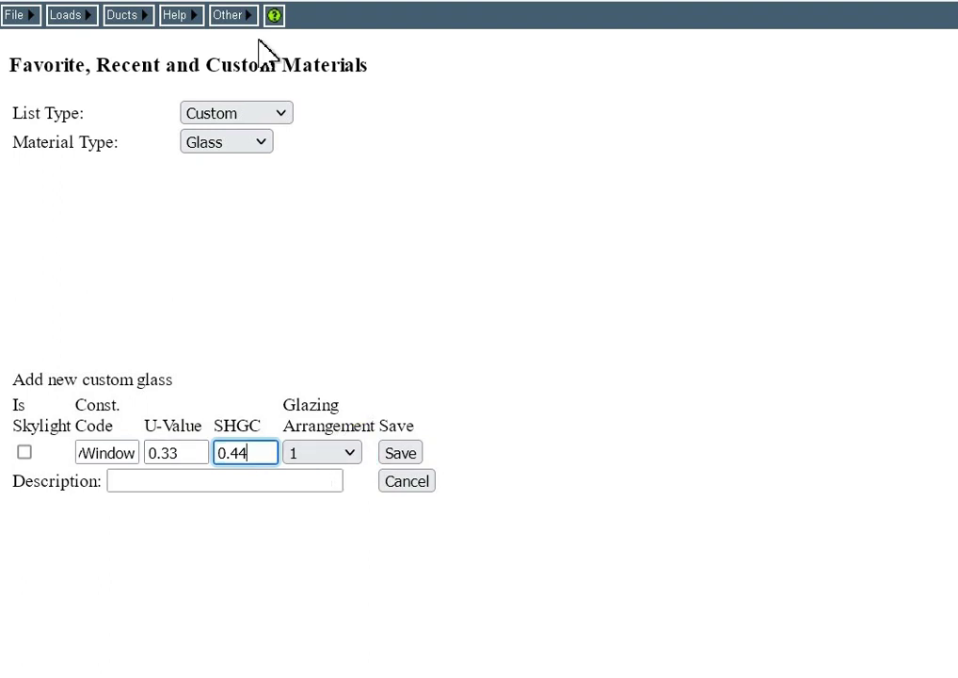
left_click(274, 15)
Step: Review the glazing arrangement table in Help and return to the custom glass form
mouse_move(942, 242)
left_mouse_down()
mouse_move(938, 376)
mouse_move(903, 572)
left_mouse_up()
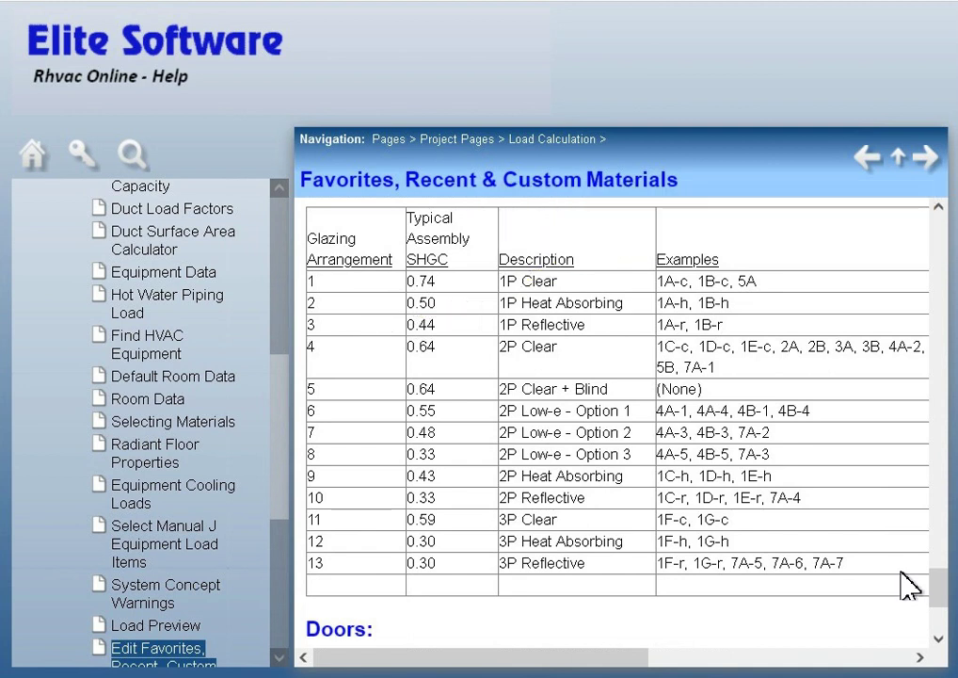
right_click(457, 77)
left_click(488, 95)
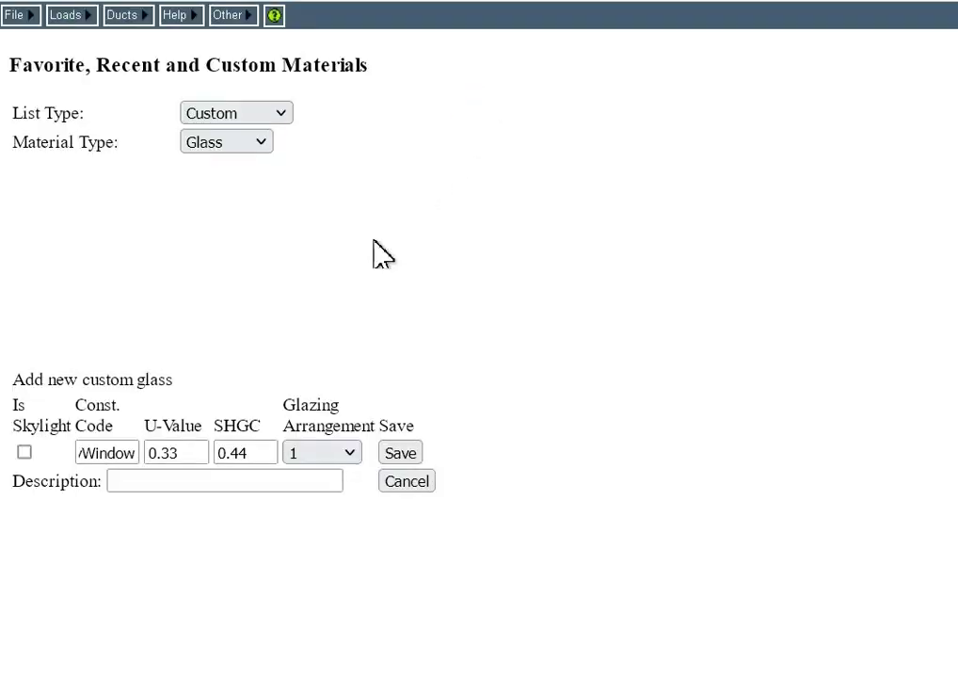
Step: Set glazing arrangement 4, describe it as 'My window', and save
left_click(345, 459)
left_click(300, 165)
left_click(295, 480)
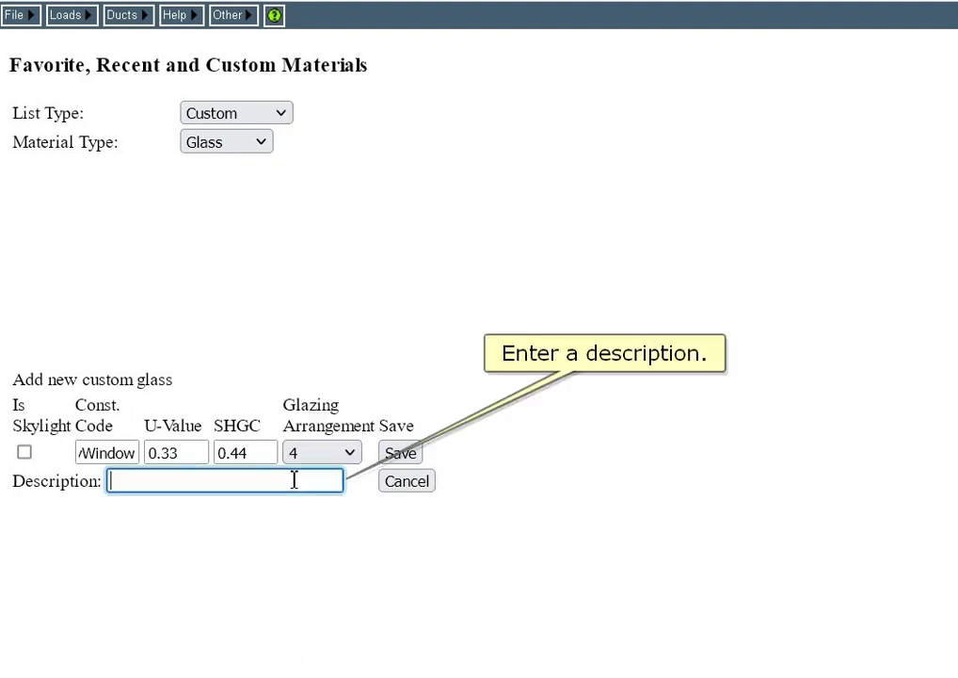
type("My window")
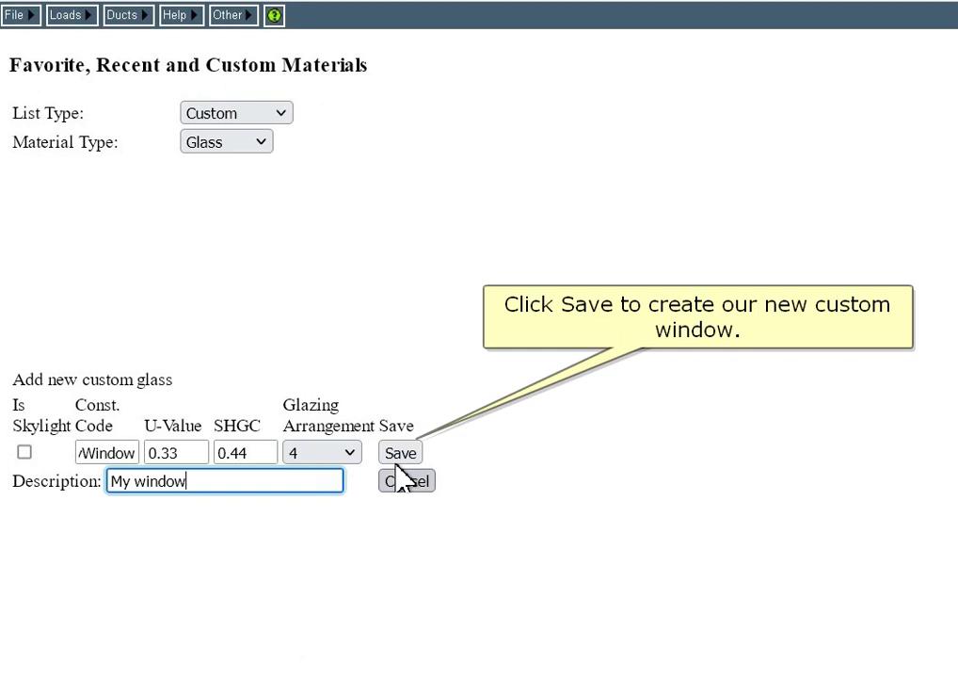
left_click(400, 454)
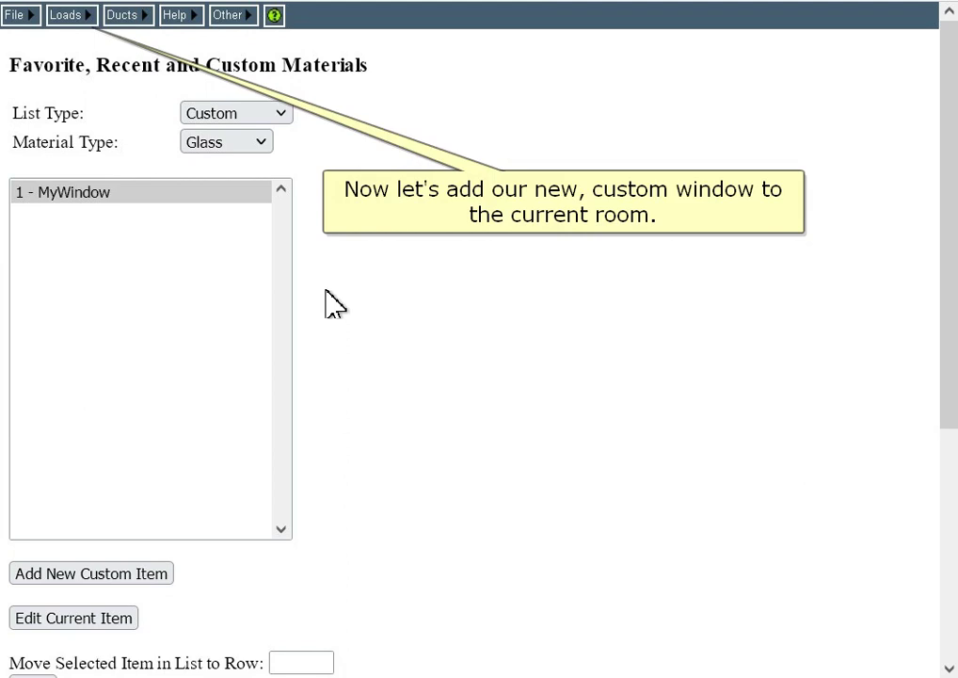
Step: In Room Data, apply the custom MyWindow glass (U 0.33, SHGC 0.44) to the first glass row
left_click(65, 14)
left_click(104, 280)
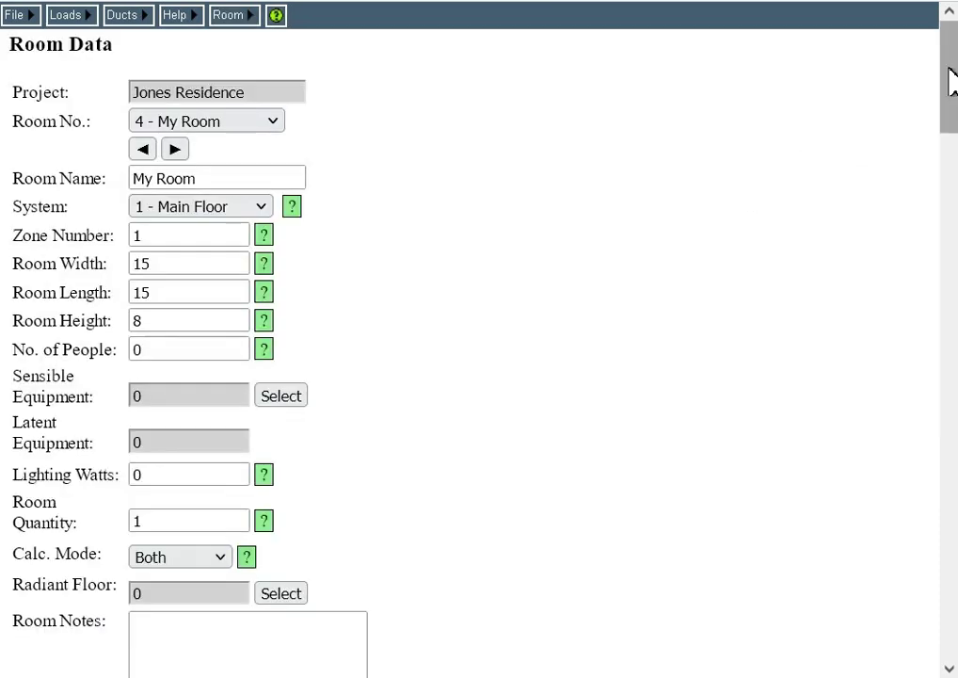
scroll(951, 80, "down", 17)
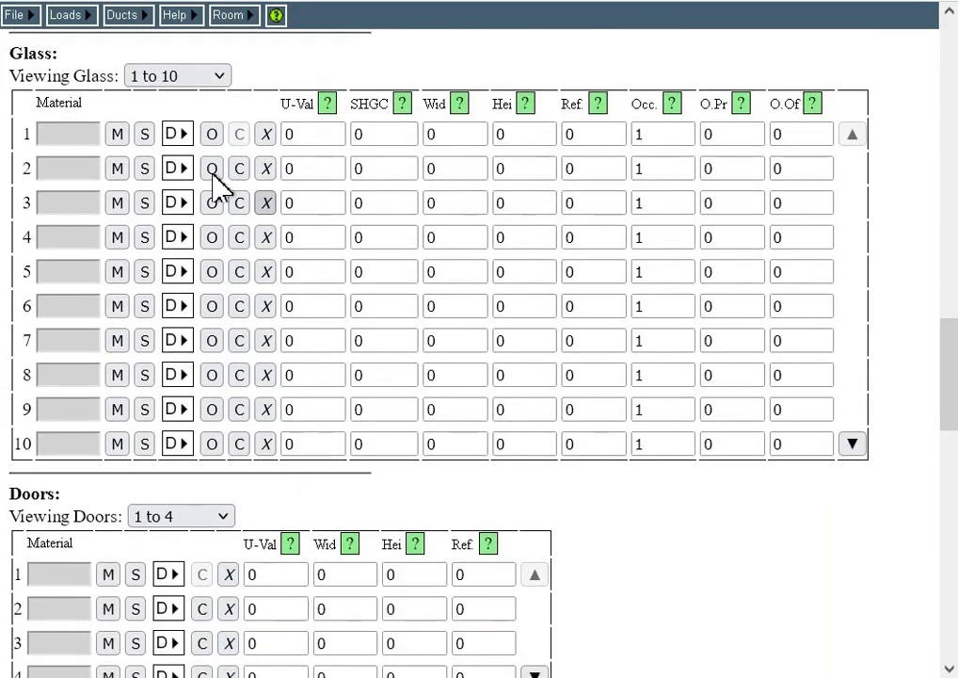
left_click(117, 135)
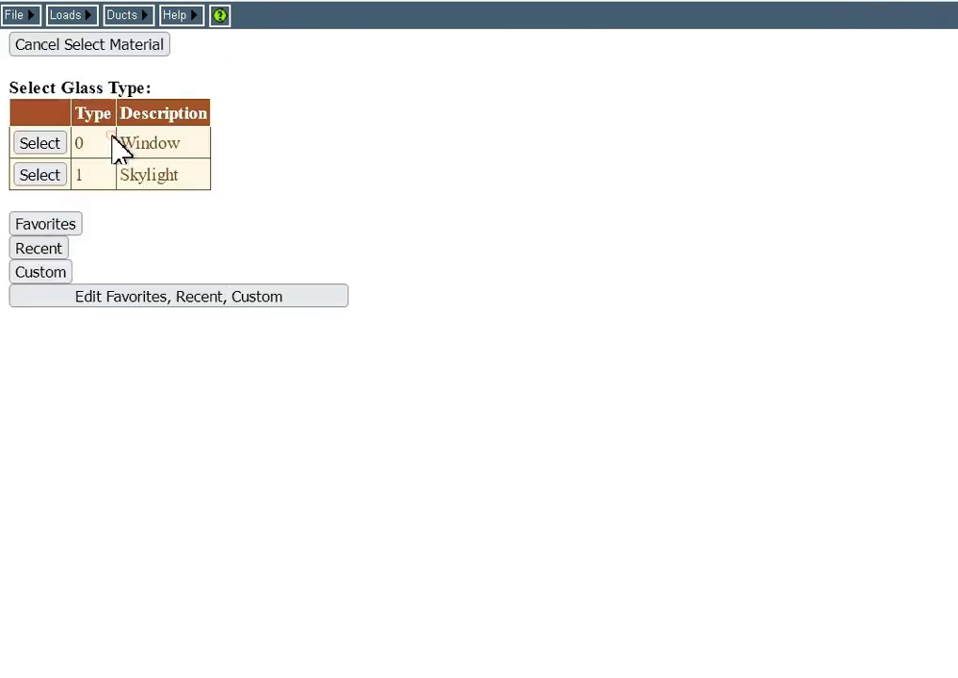
left_click(39, 273)
left_click(38, 208)
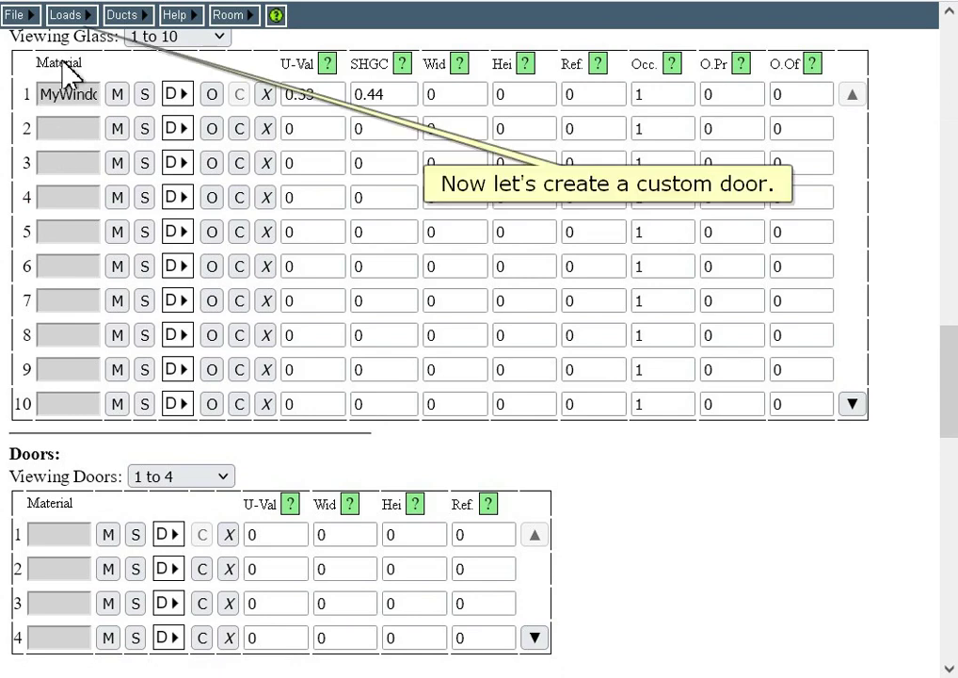
left_click(65, 15)
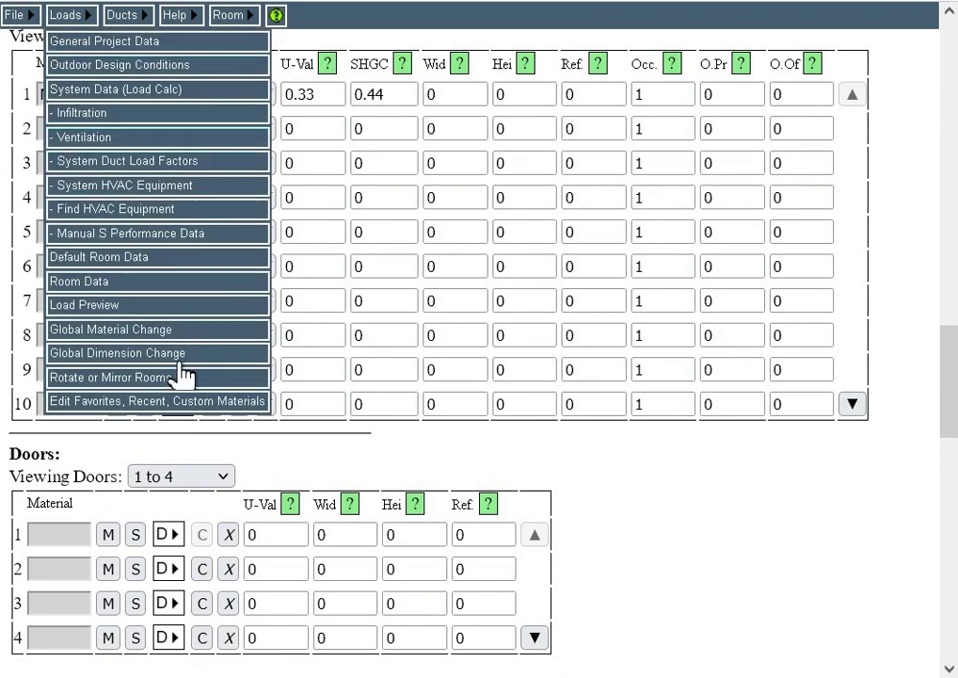
Step: On the custom materials page, switch the material type to Doors and add a new custom item
left_click(141, 339)
left_click(240, 142)
left_click(247, 286)
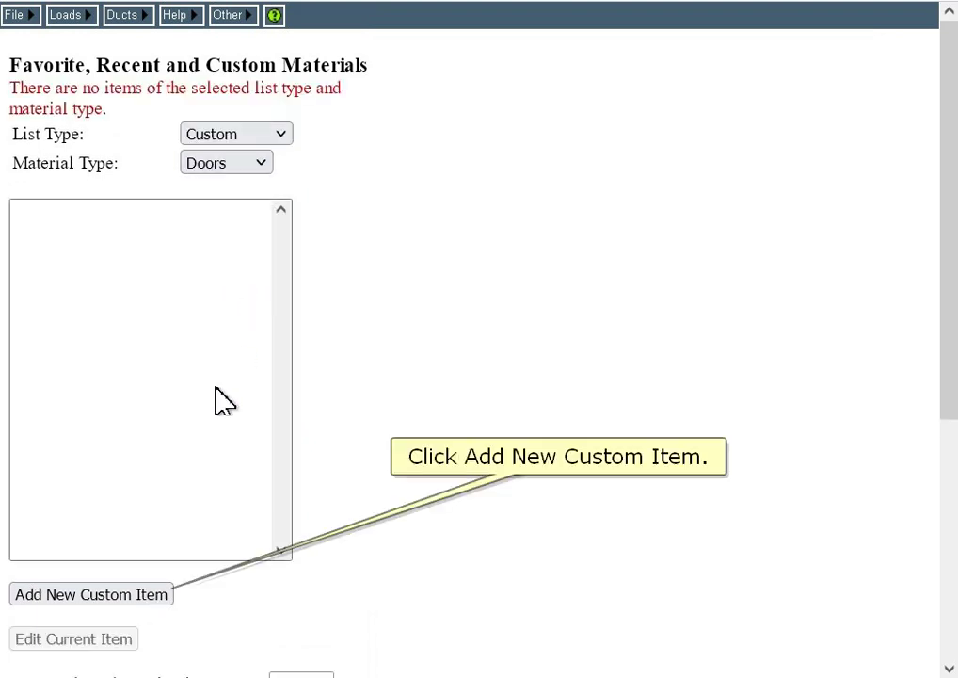
left_click(94, 595)
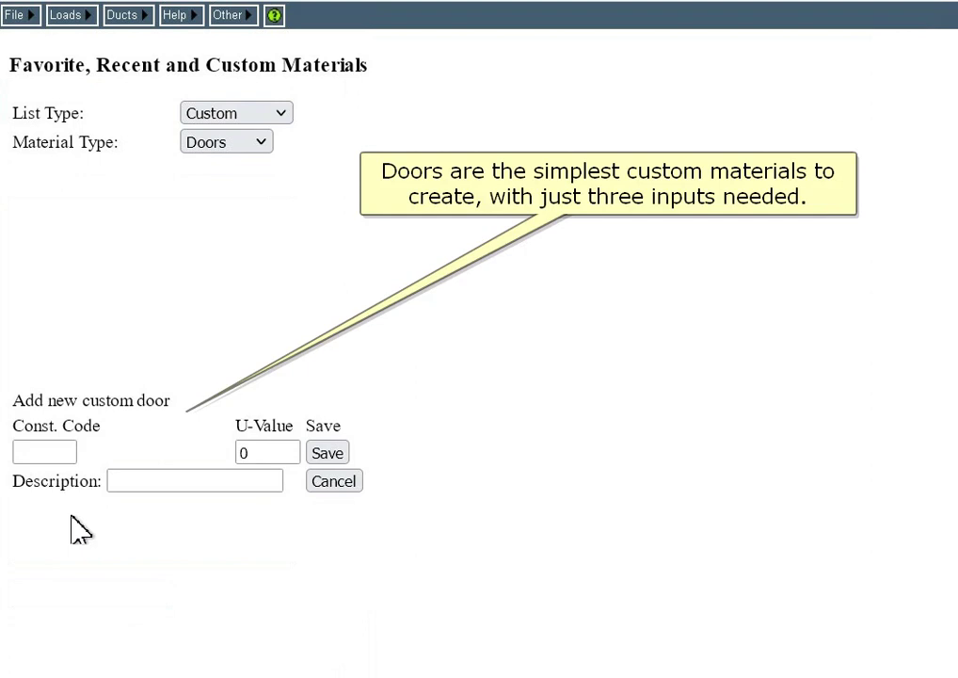
Step: Enter construction code MyDoor, U-value 0.47 and description 'My door'
left_click(58, 454)
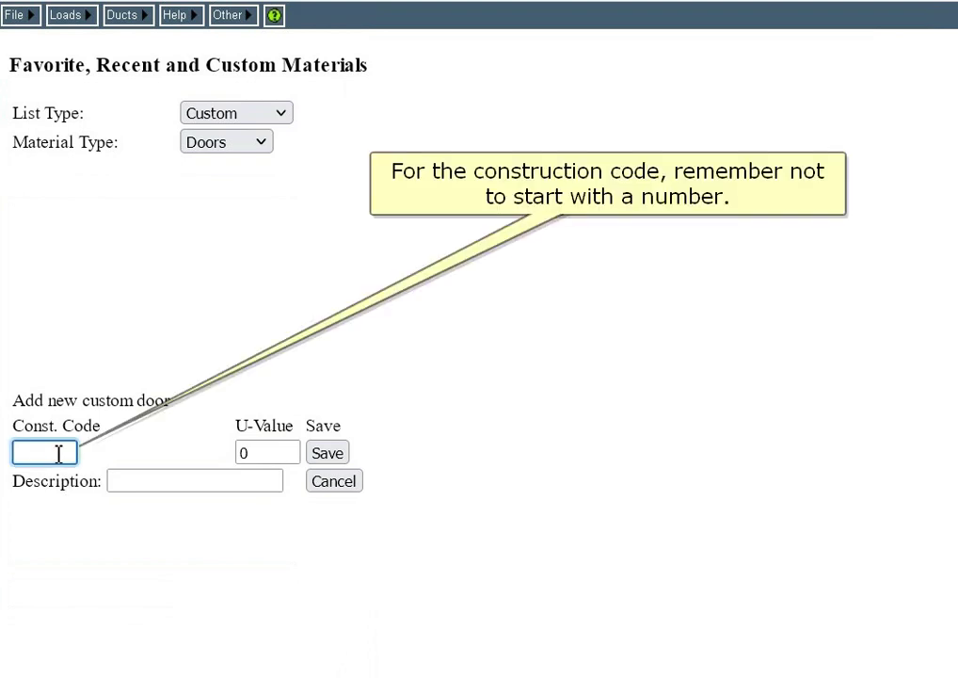
type("MyDoor")
key("Tab")
type("0.47")
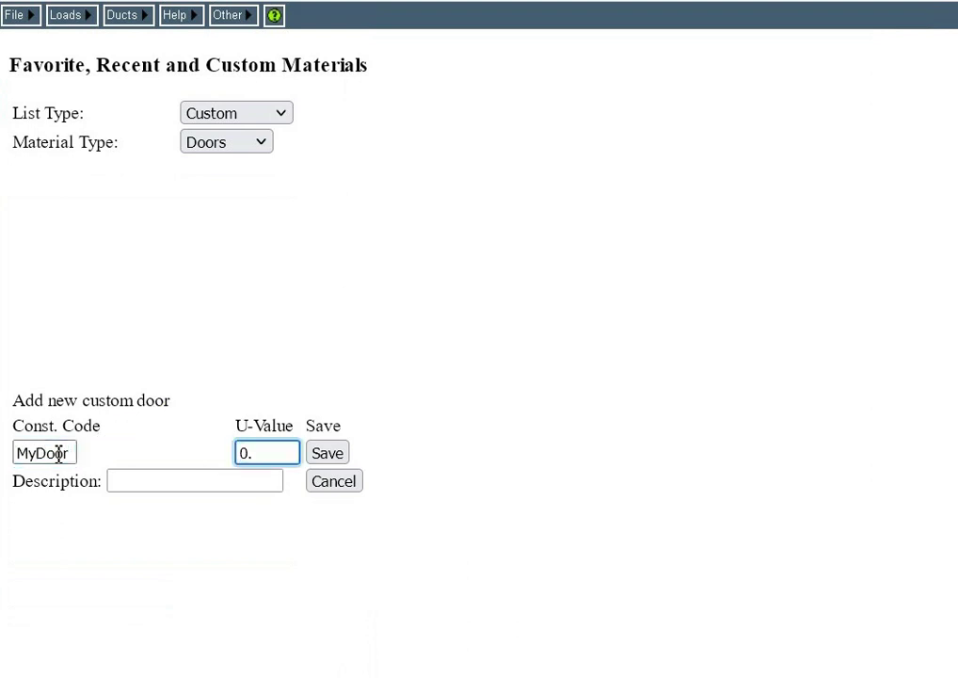
key("Tab")
type("My door")
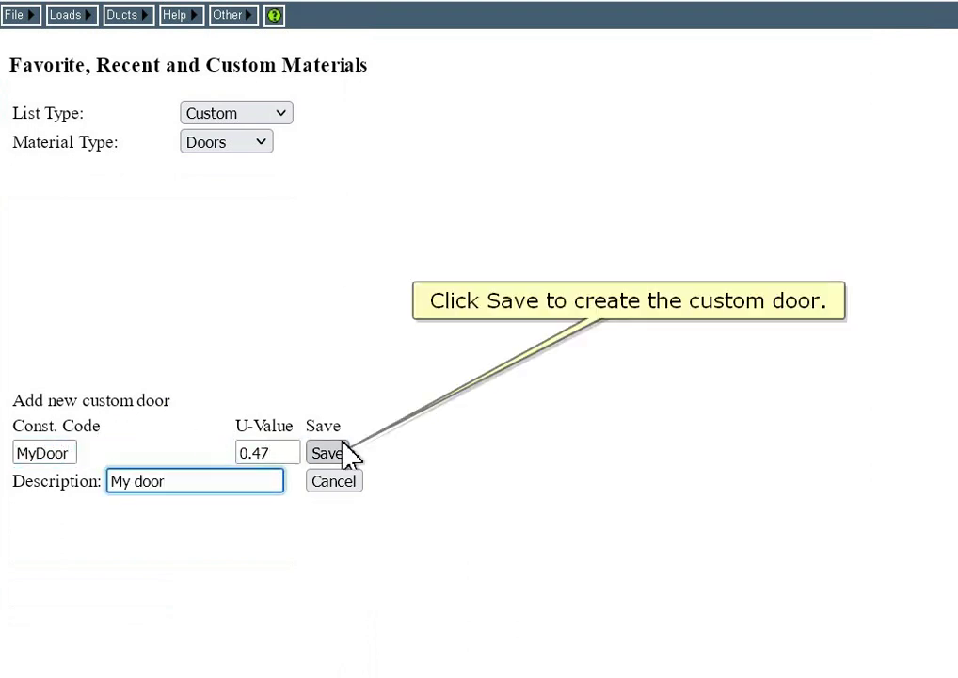